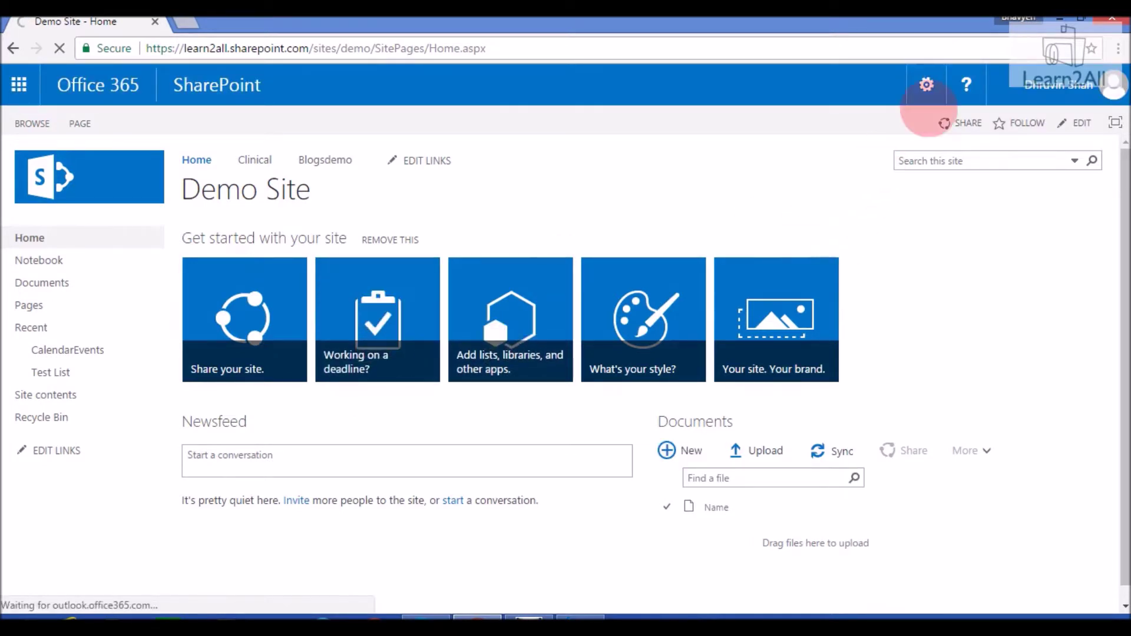
# Open the Demo Site's Site contents page from the Settings gear
pyautogui.click(927, 85)
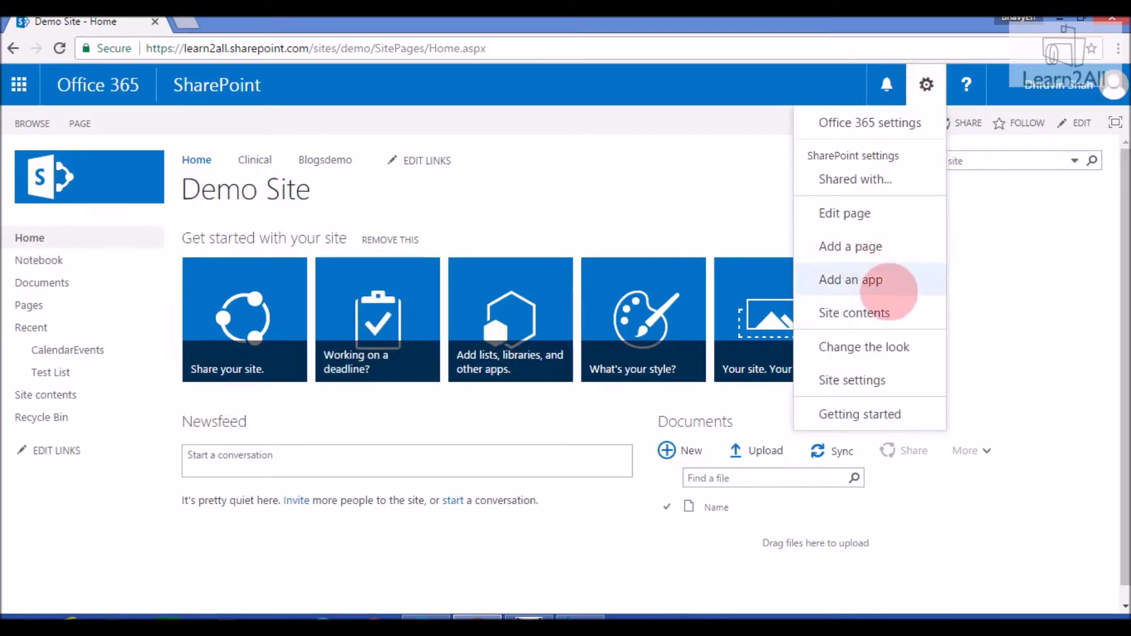
pyautogui.click(911, 322)
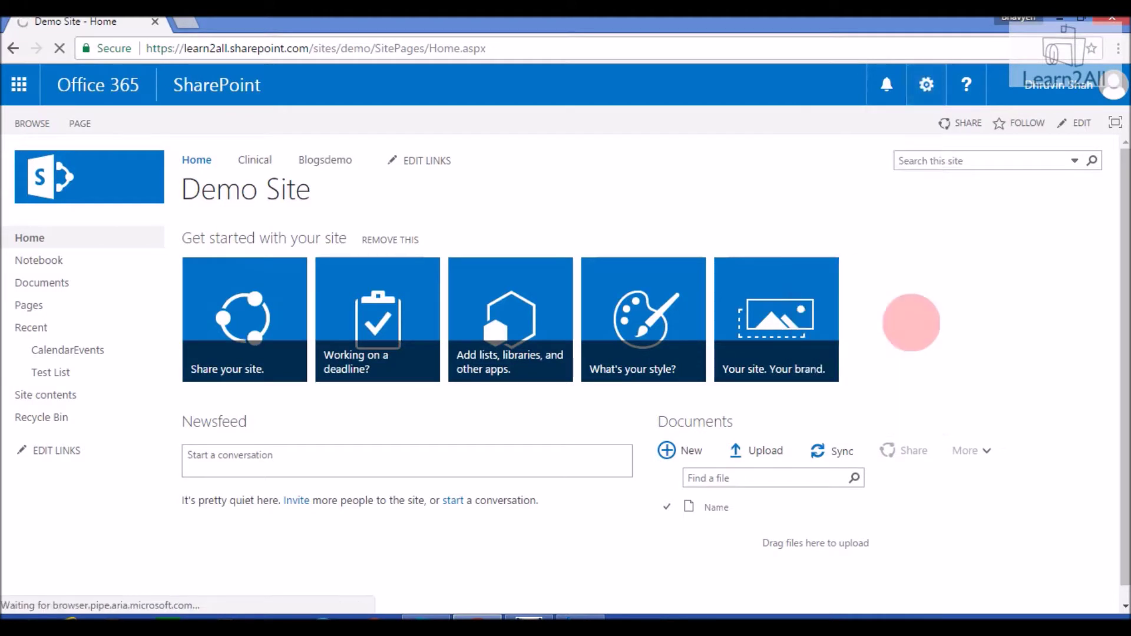
# Search the available apps for 'survey' and pick the Survey app
pyautogui.click(302, 308)
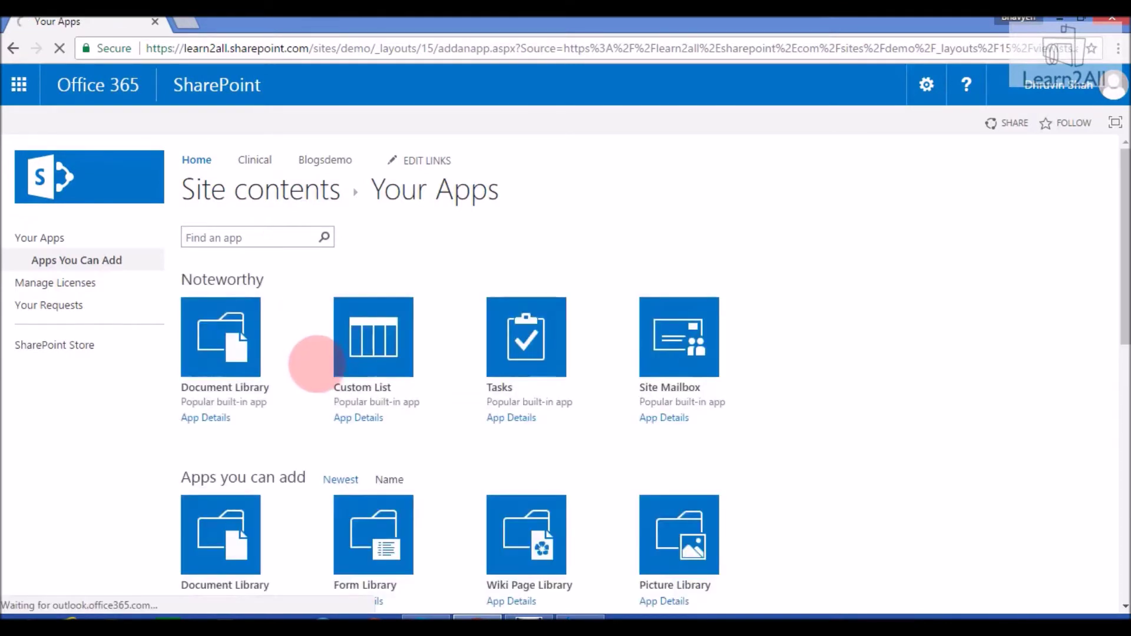
pyautogui.click(294, 237)
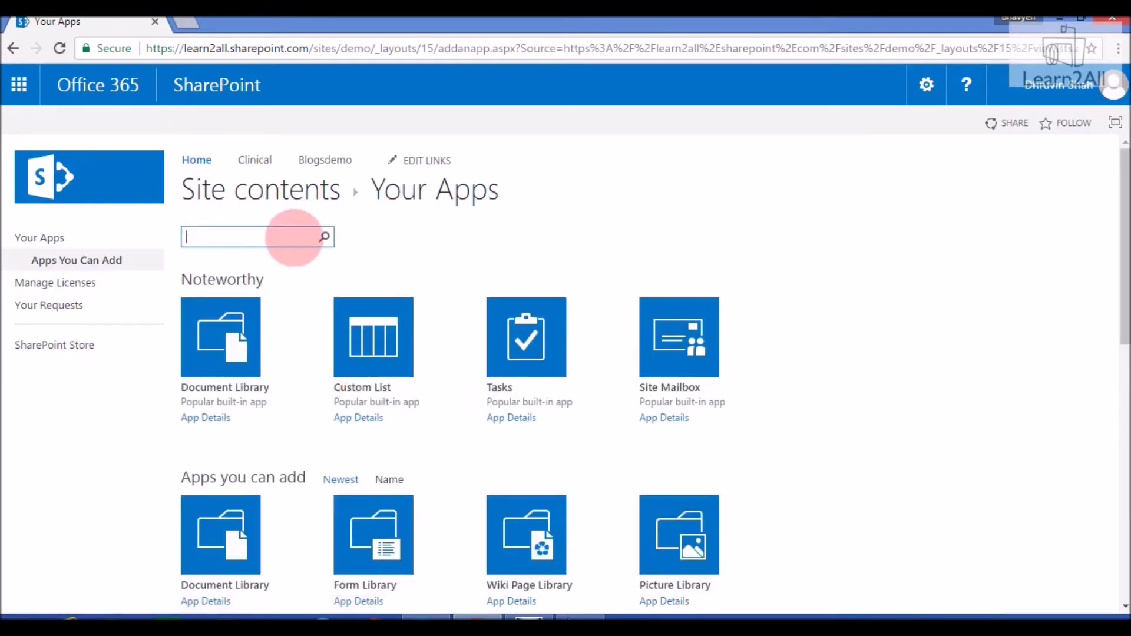
pyautogui.write('surve')
pyautogui.press('Return')
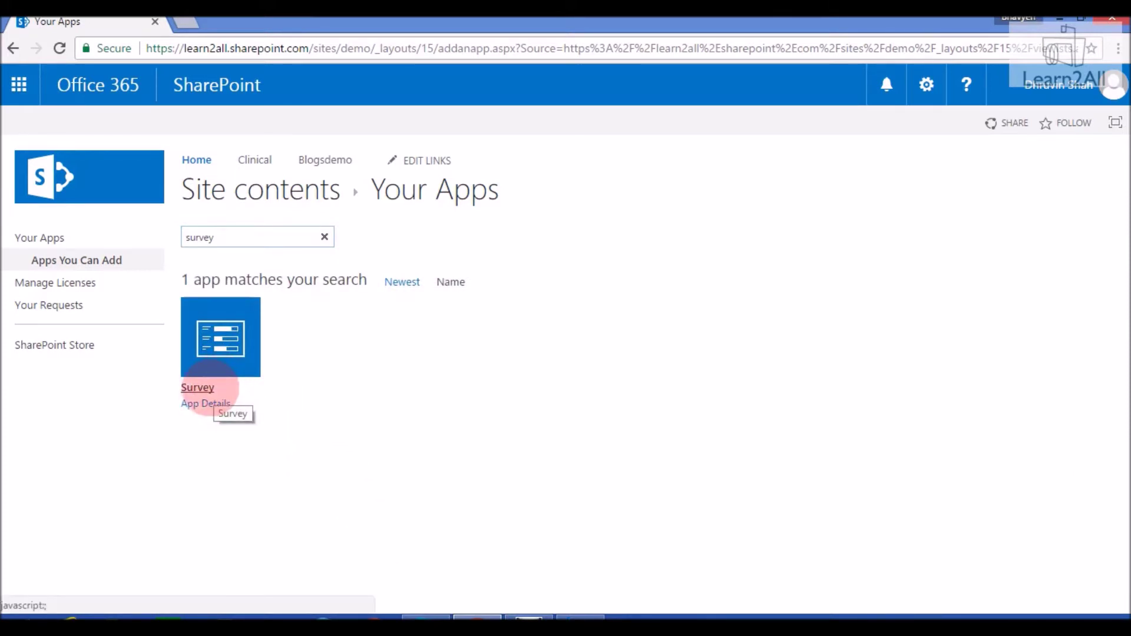
pyautogui.click(209, 389)
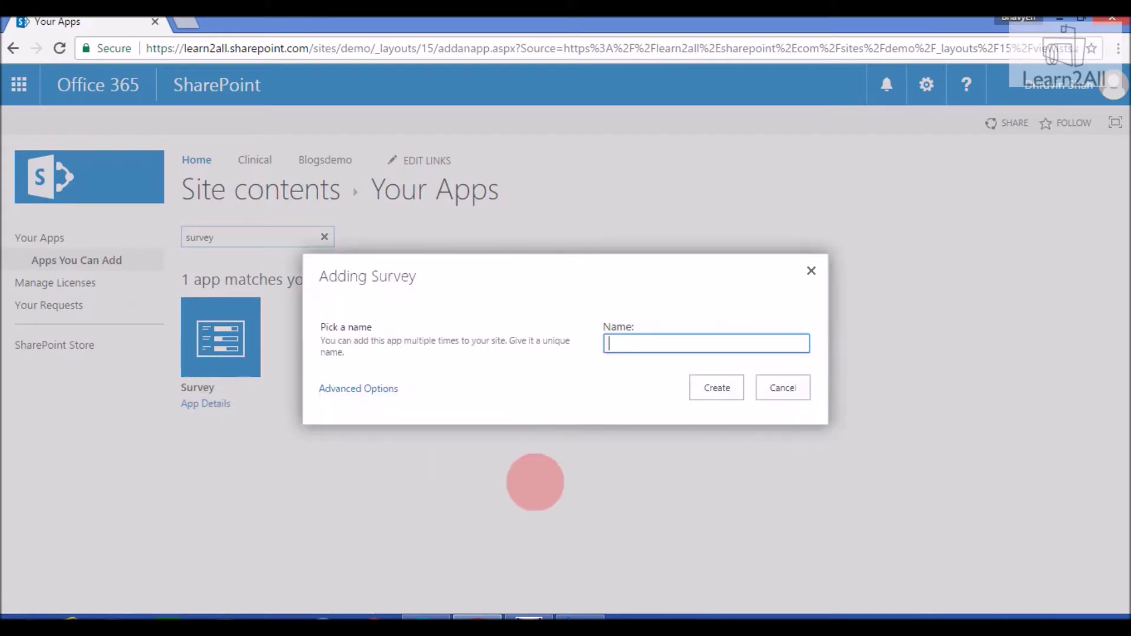
# Name the new survey 'Learn2ALL Survey' and create it
pyautogui.write('Learn')
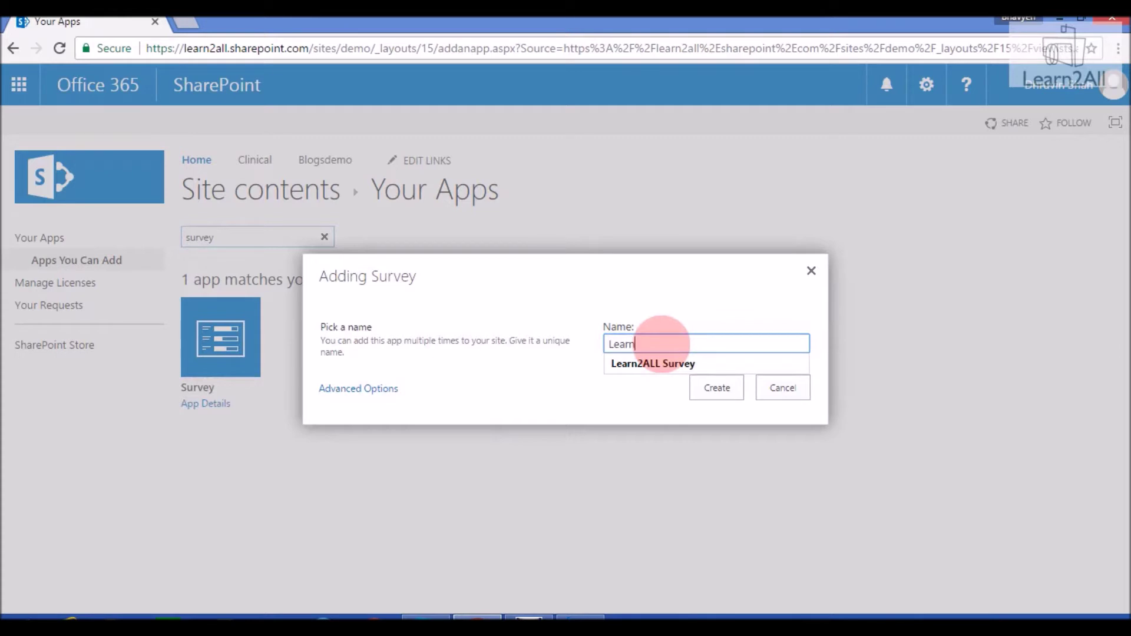
pyautogui.write('2aLL')
pyautogui.click(660, 364)
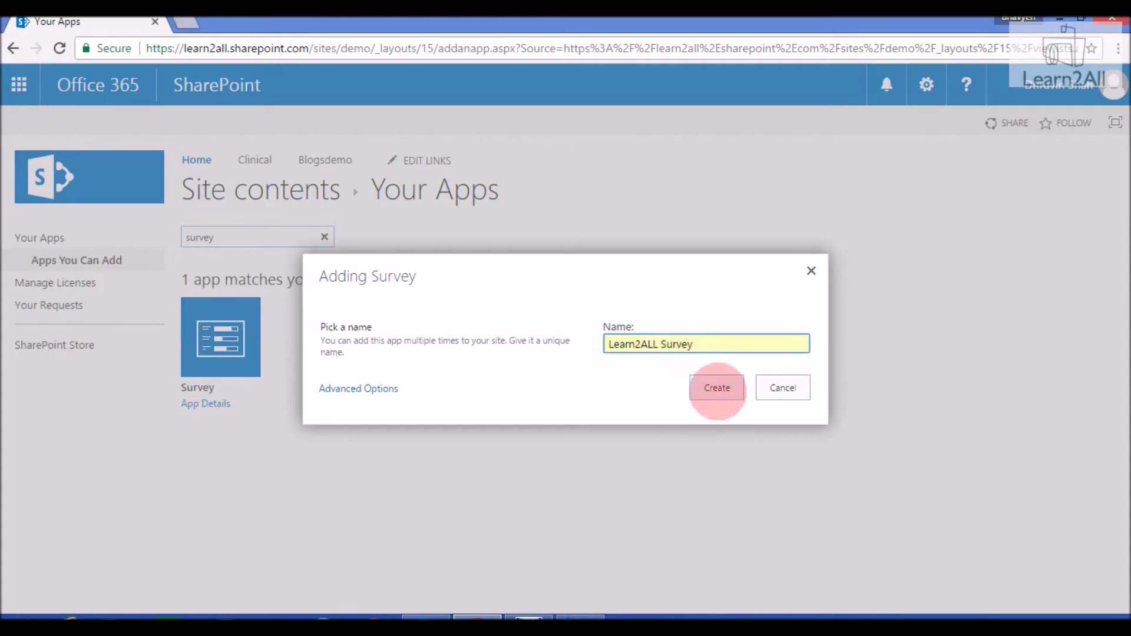
pyautogui.click(717, 388)
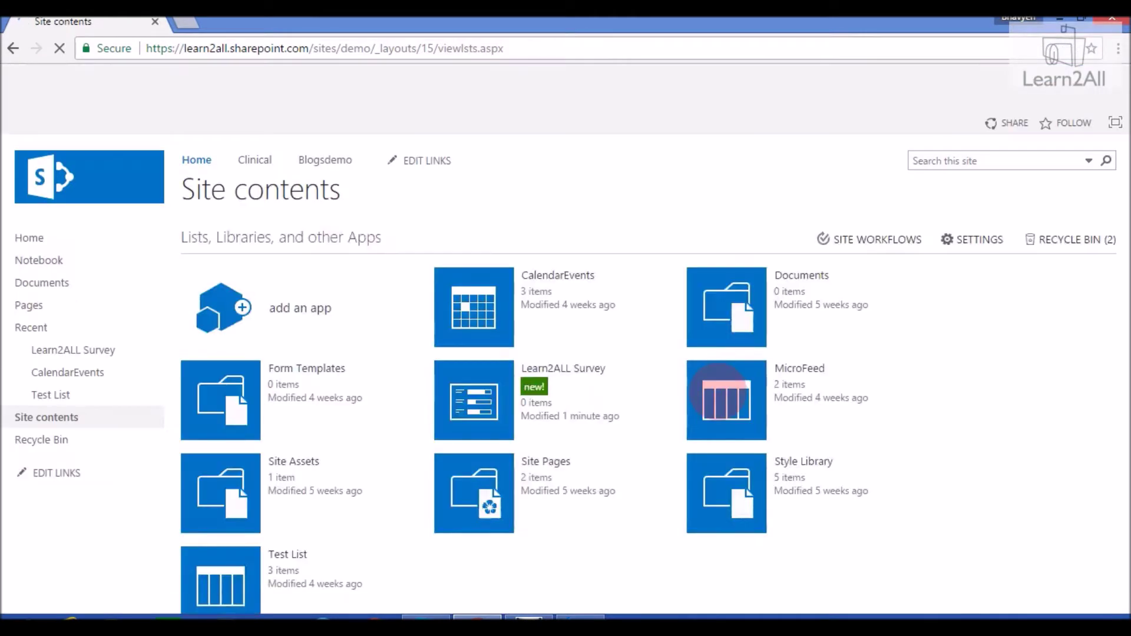
# Open the Learn2ALL Survey overview and choose Add Questions from its Settings menu
pyautogui.click(569, 368)
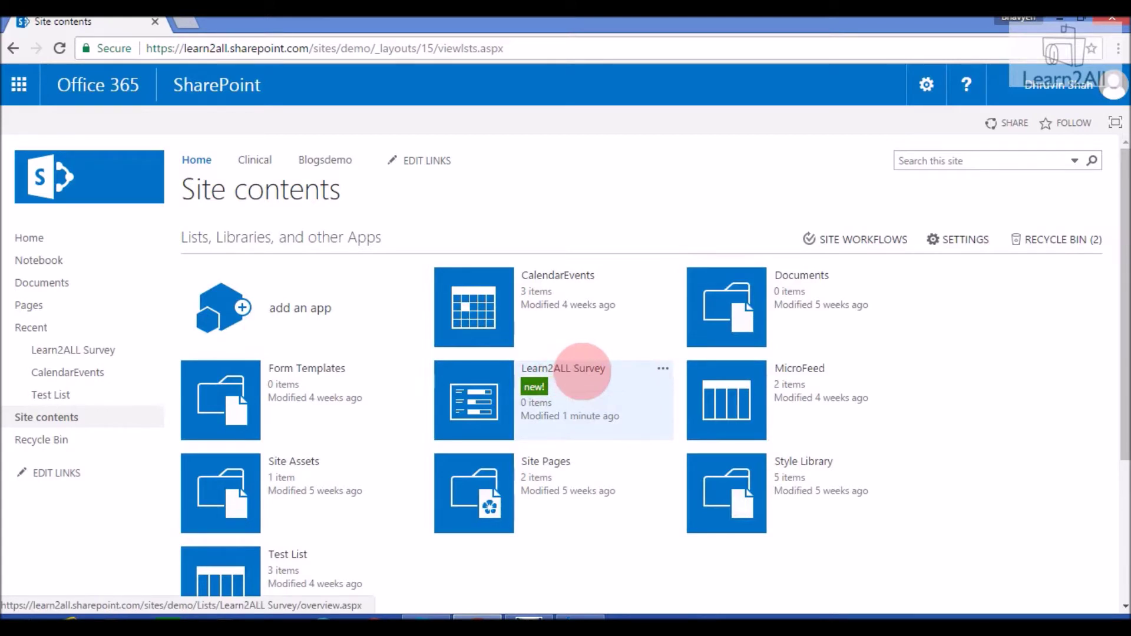
pyautogui.click(550, 368)
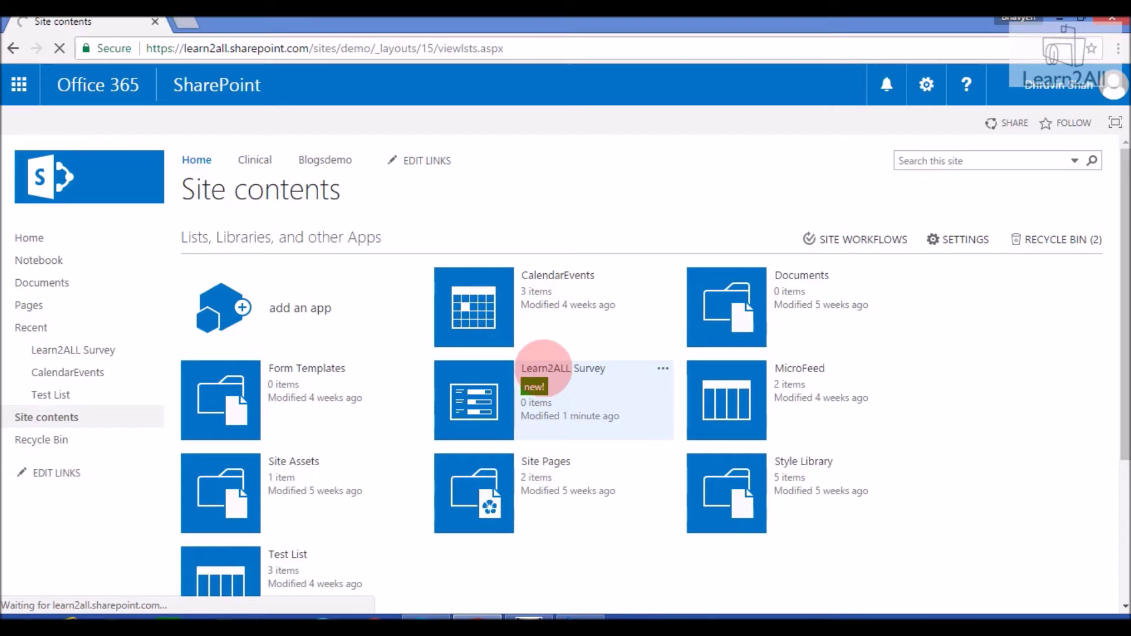
pyautogui.click(462, 245)
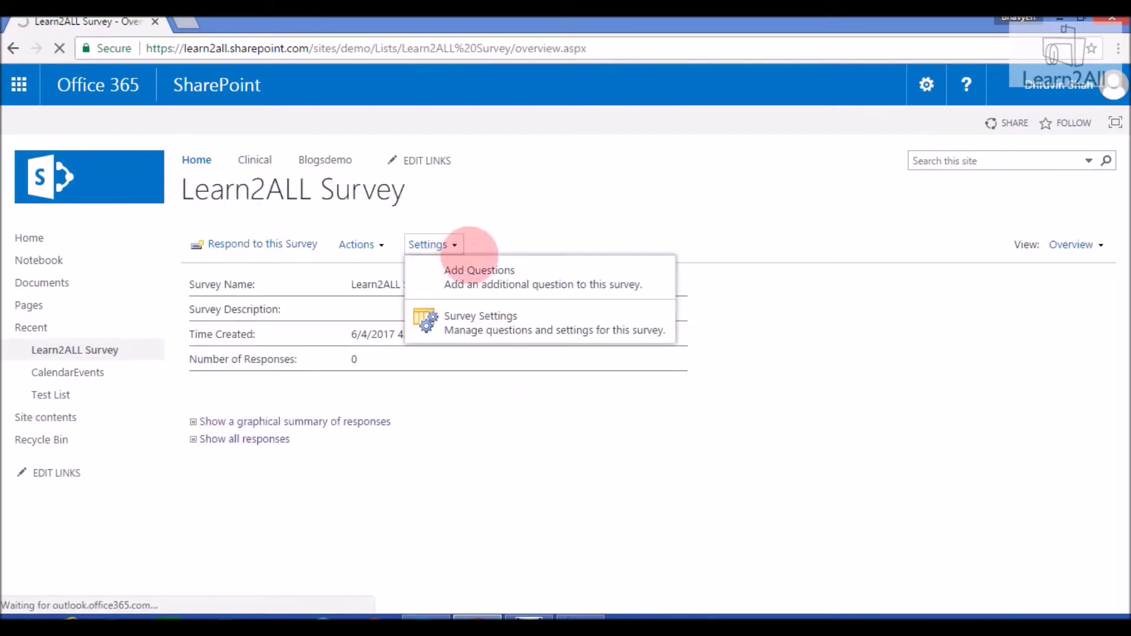
pyautogui.click(513, 276)
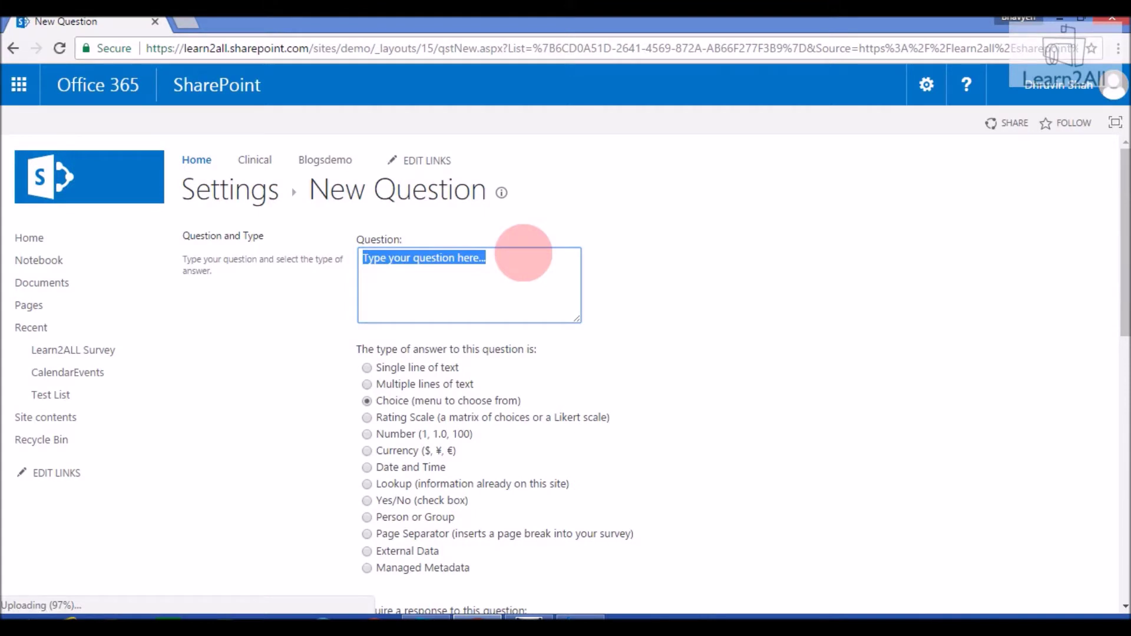
# Enter 'Do you like this channel?' as a Choice question with answers Yes and No
pyautogui.write('Do you like t')
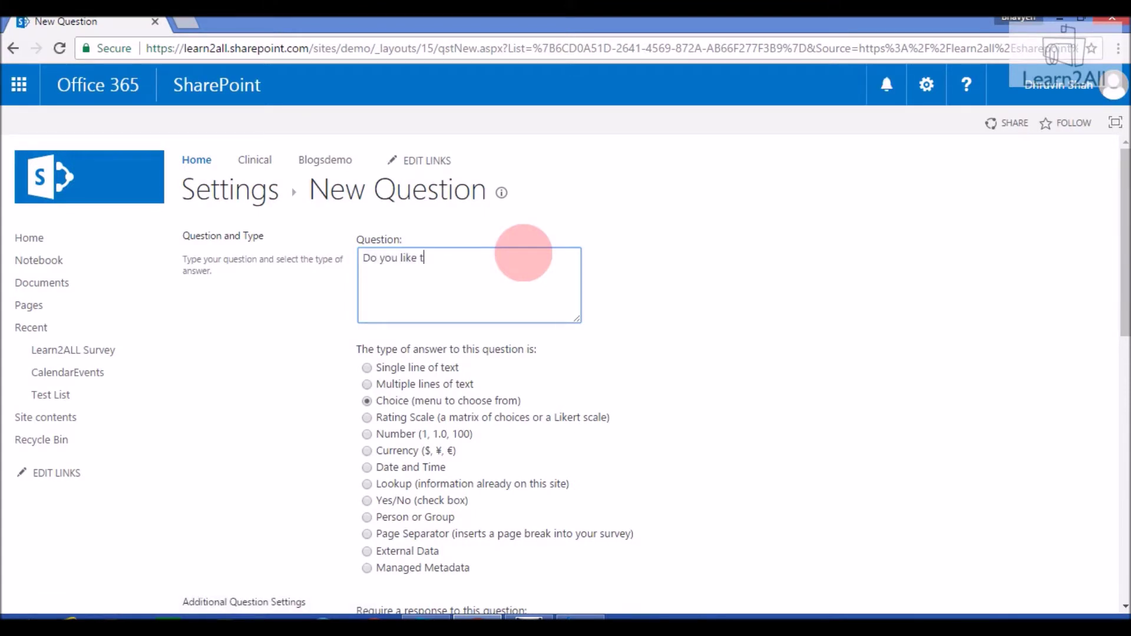
pyautogui.write('his channel?')
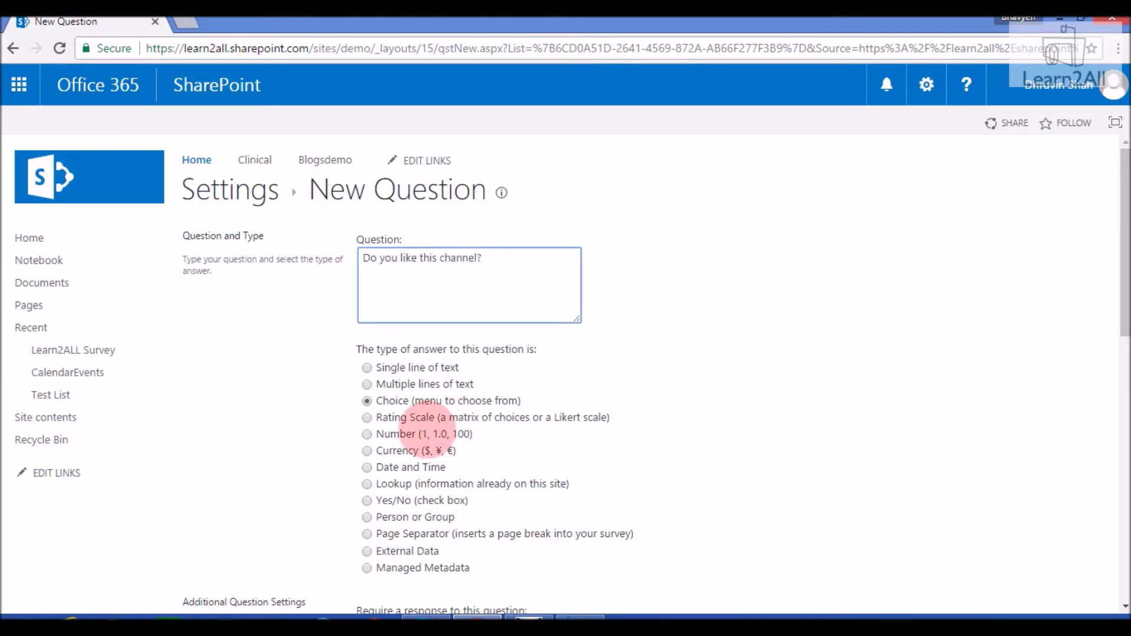
pyautogui.moveTo(1115, 304); pyautogui.dragTo(1115, 368)
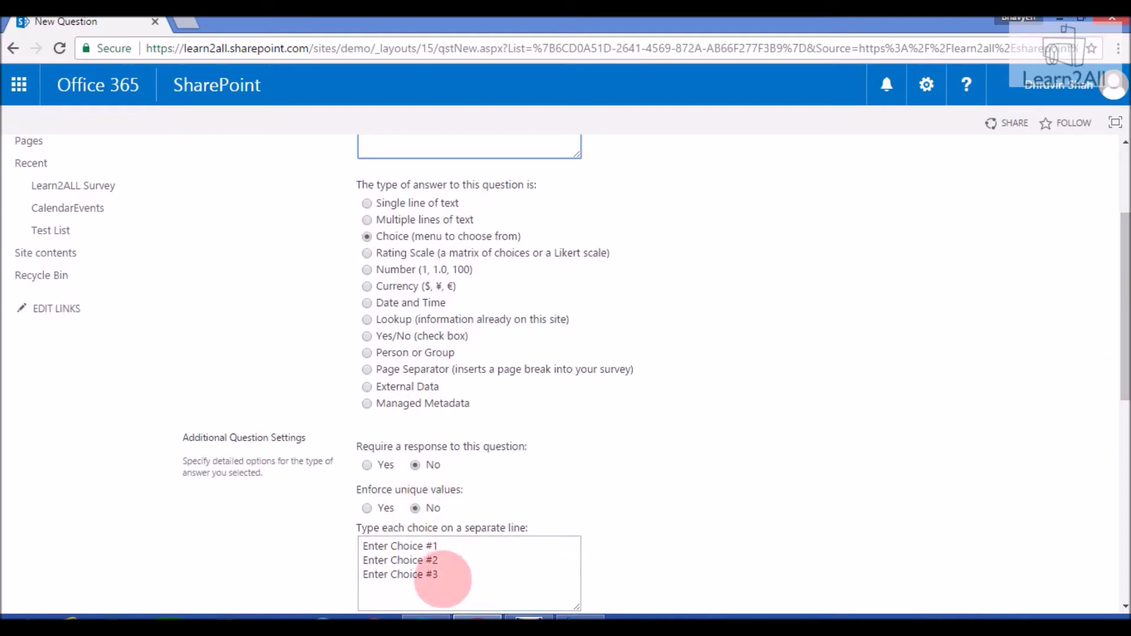
pyautogui.click(443, 580)
pyautogui.hotkey('ctrl', 'a')
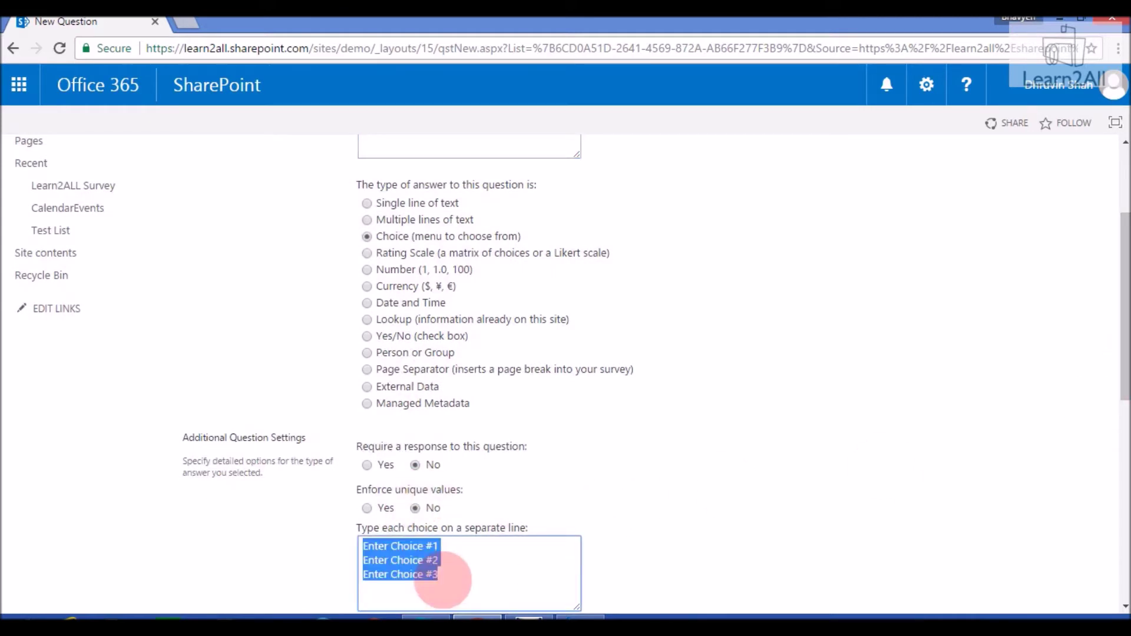
pyautogui.write('Yes')
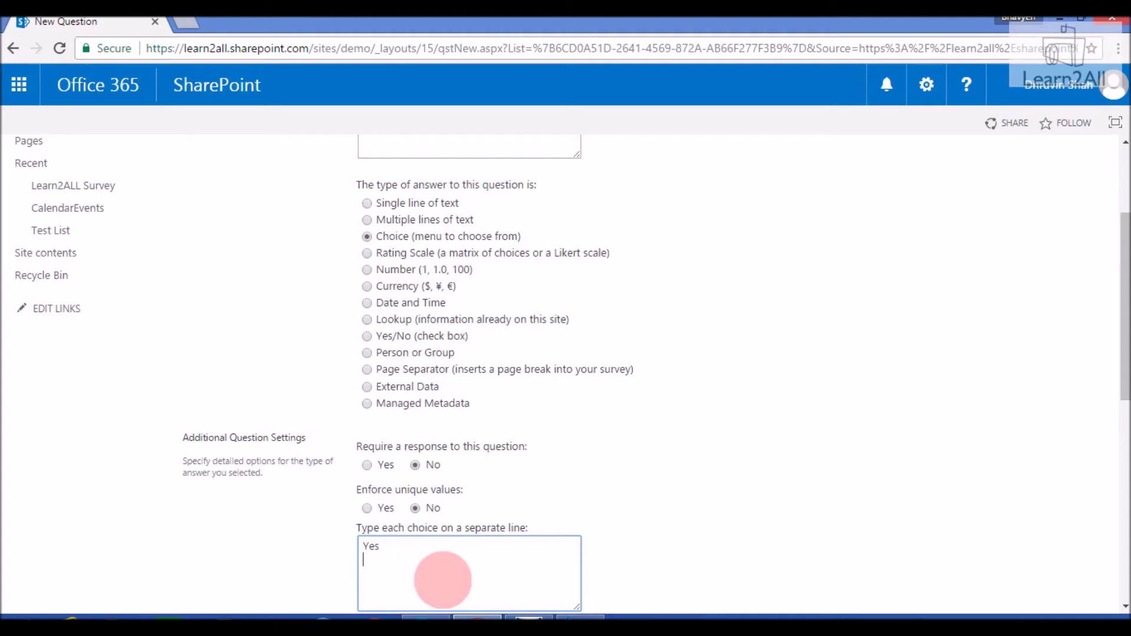
pyautogui.click(648, 491)
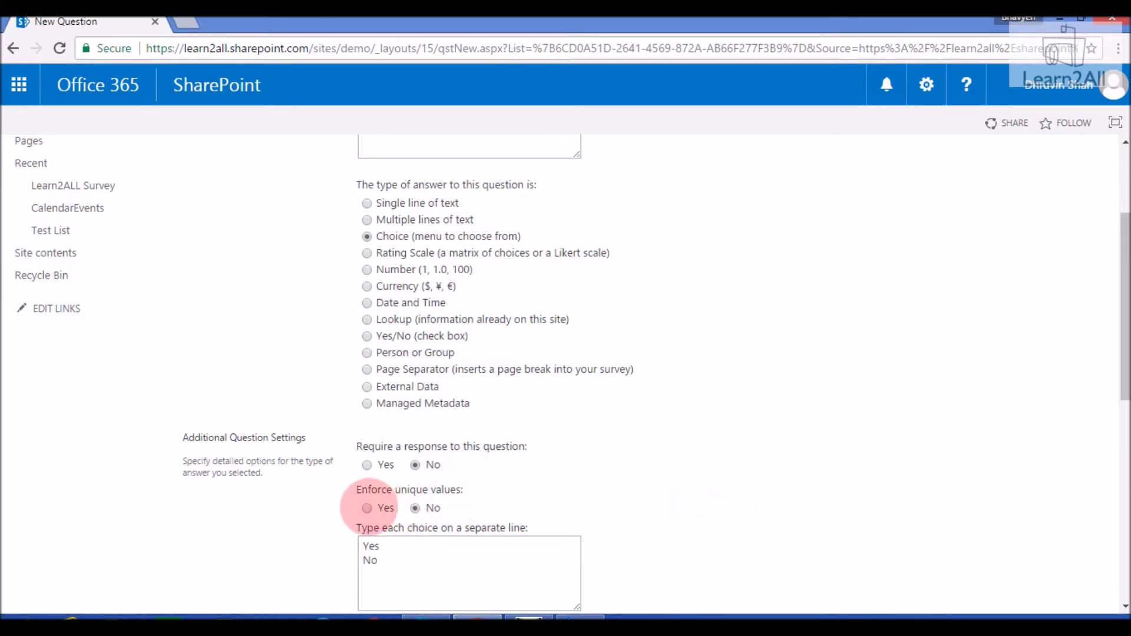
# Leave Enforce unique values at No and save the question for the next one
pyautogui.click(367, 508)
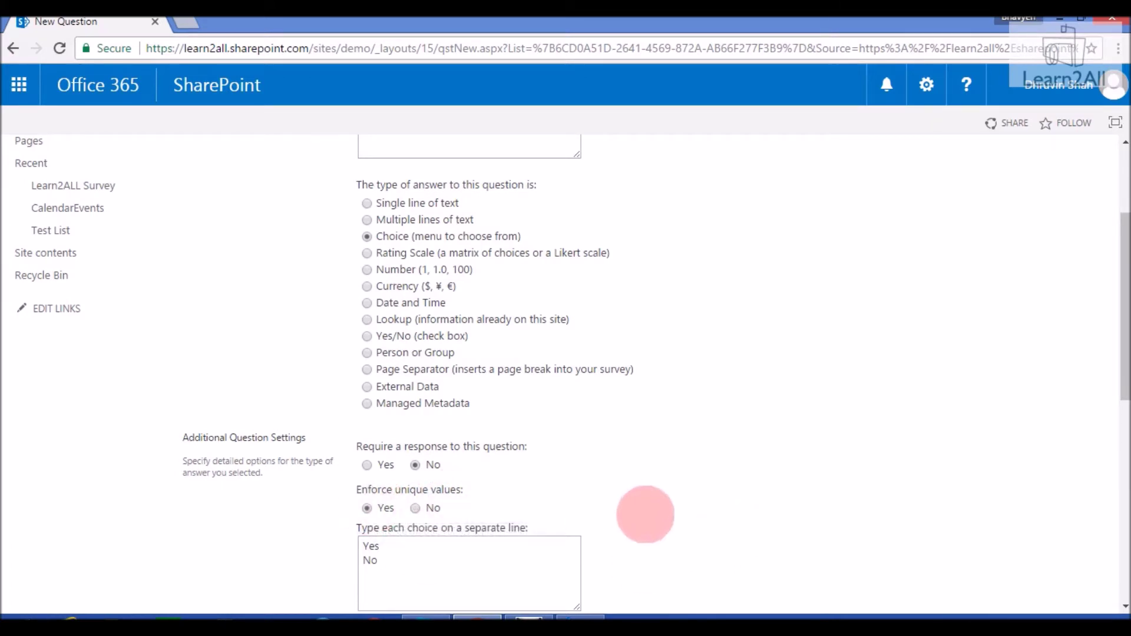
pyautogui.scroll(-8, 645, 514)
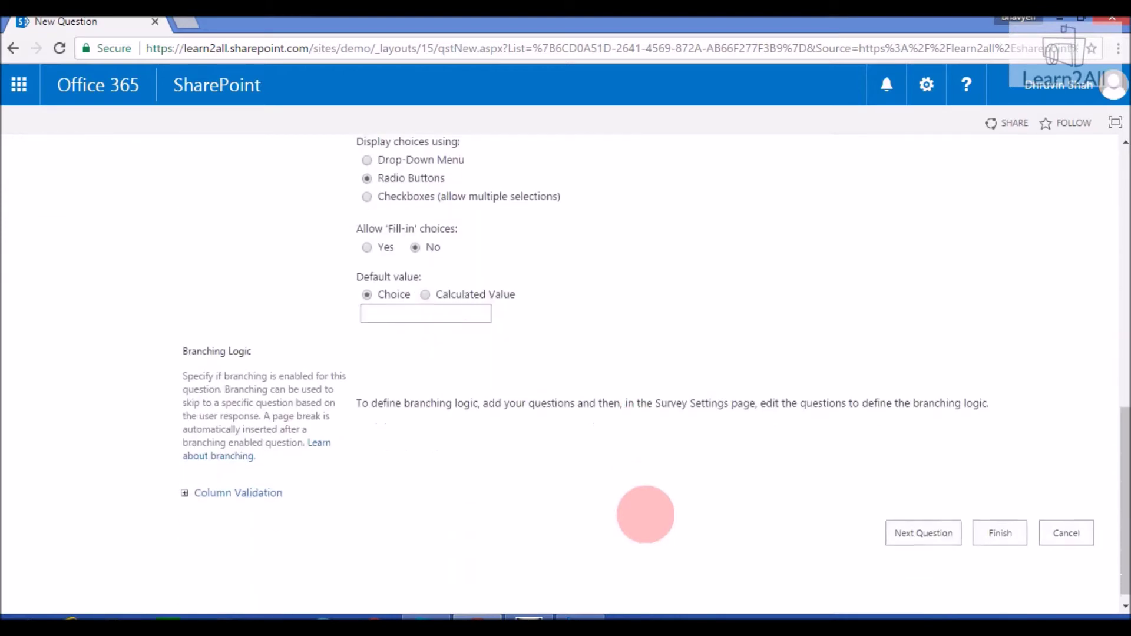
pyautogui.scroll(7, 645, 515)
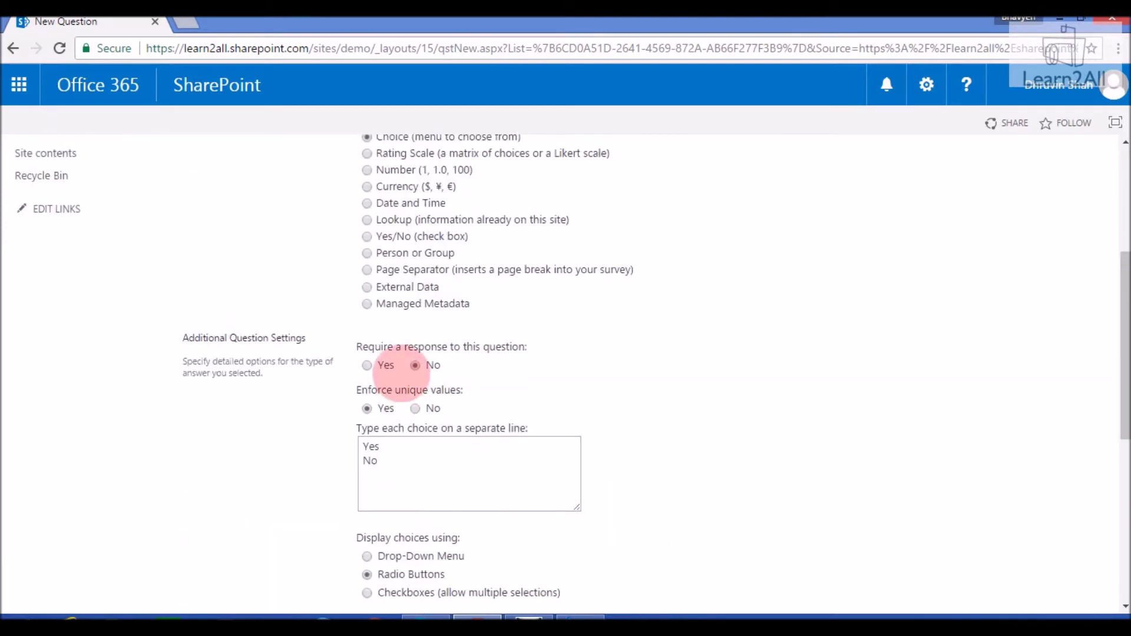
pyautogui.click(415, 408)
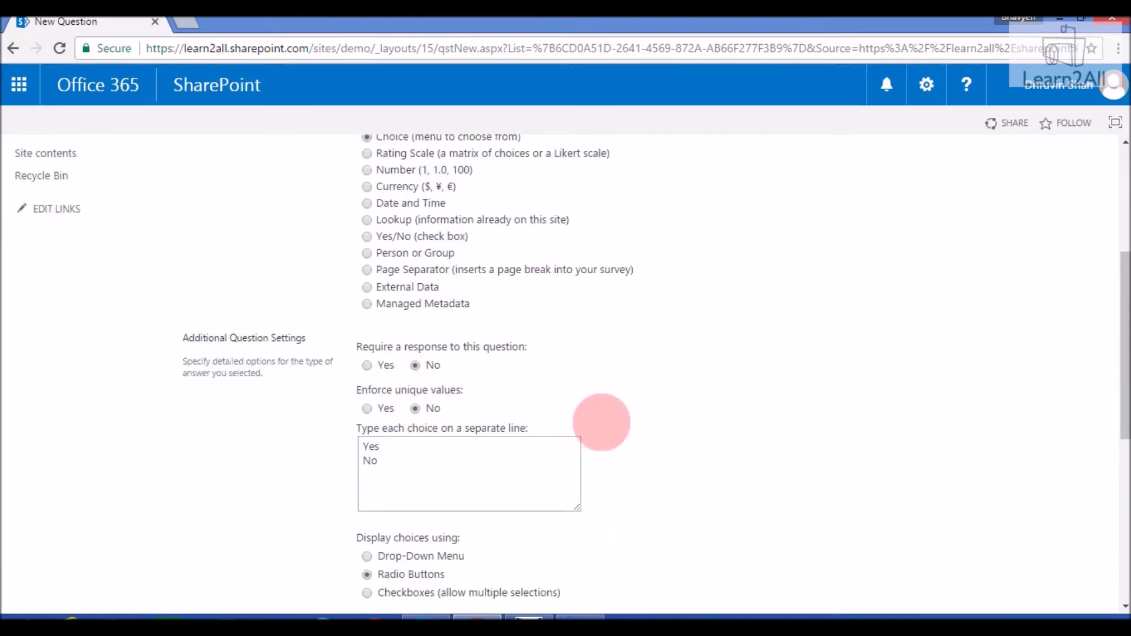
pyautogui.scroll(-6, 602, 423)
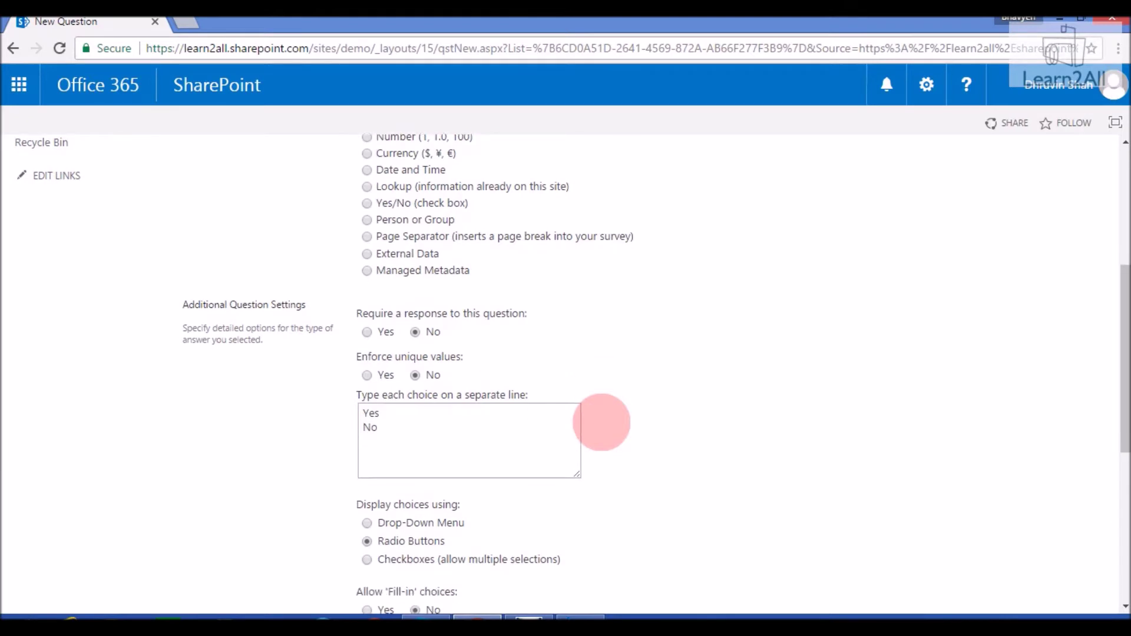
pyautogui.scroll(-1, 601, 422)
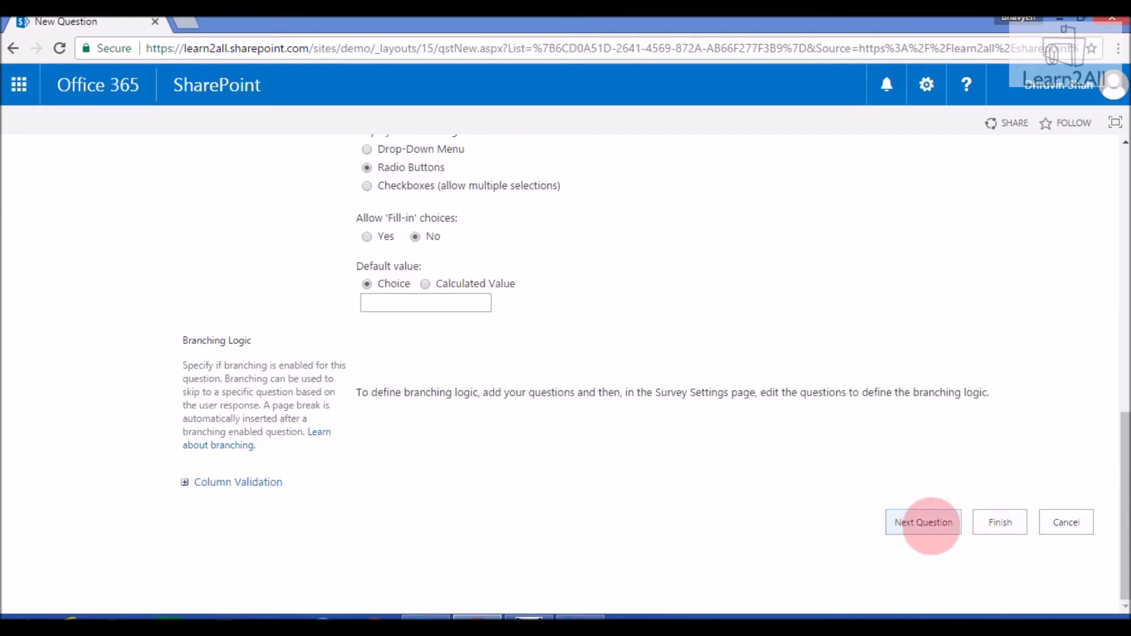
pyautogui.click(925, 522)
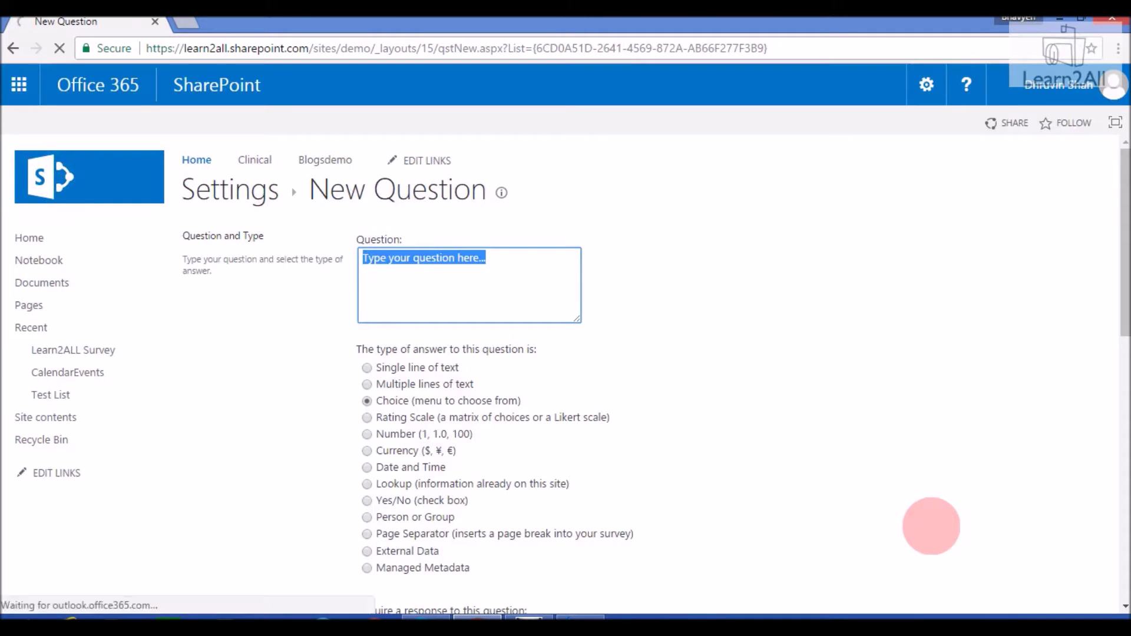
# Type 'Enter your number to join Learn2ALL Whatsapp Group', correcting Learn@ALL to Learn2ALL
pyautogui.write('Enter yo')
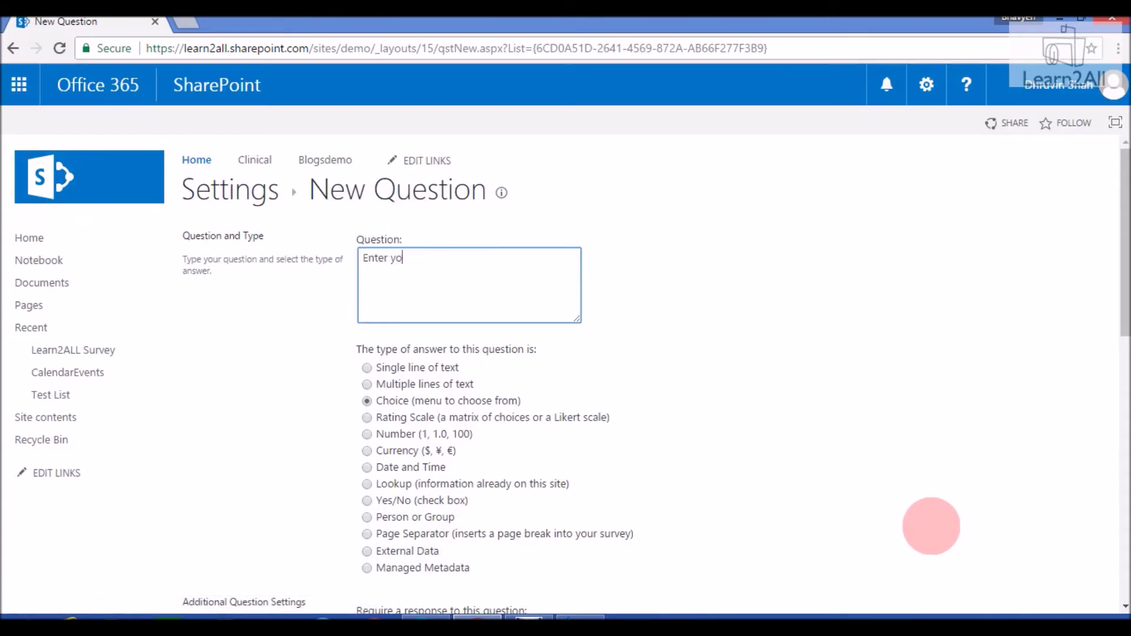
pyautogui.write('ur number to join Learn')
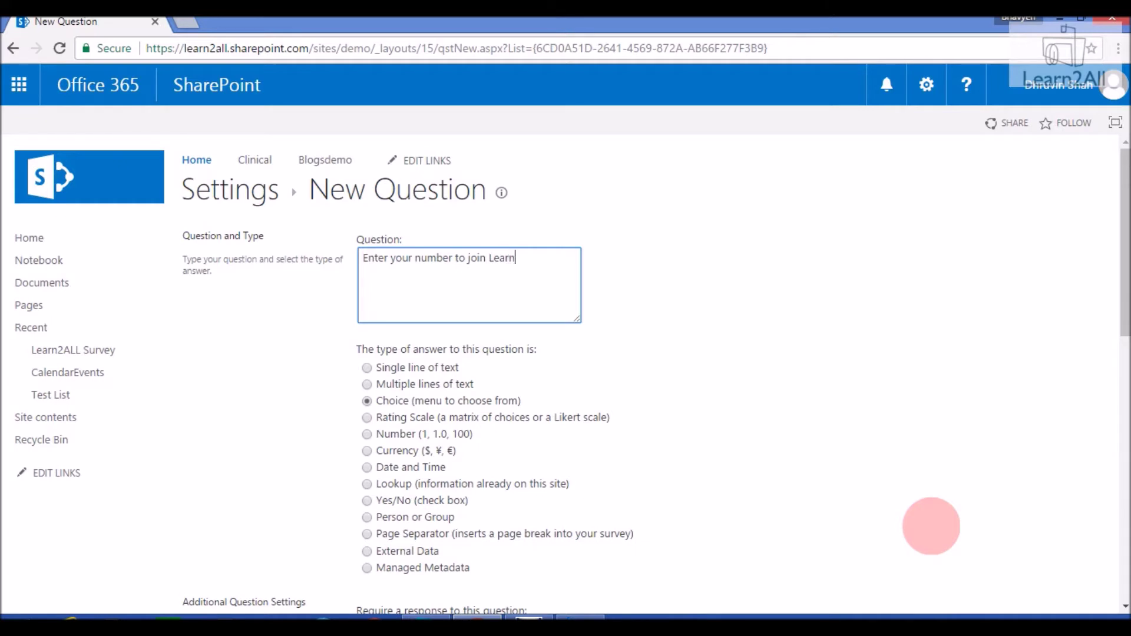
pyautogui.write('@ALL Whatsapp Group')
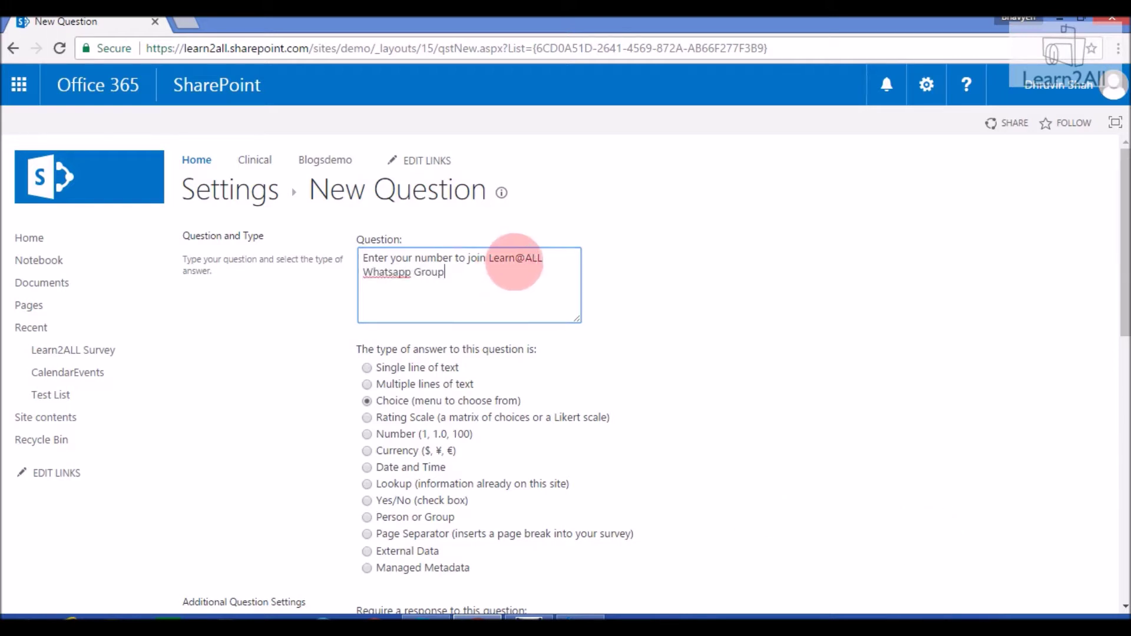
pyautogui.click(513, 261)
pyautogui.press('BackSpace')
pyautogui.write('2')
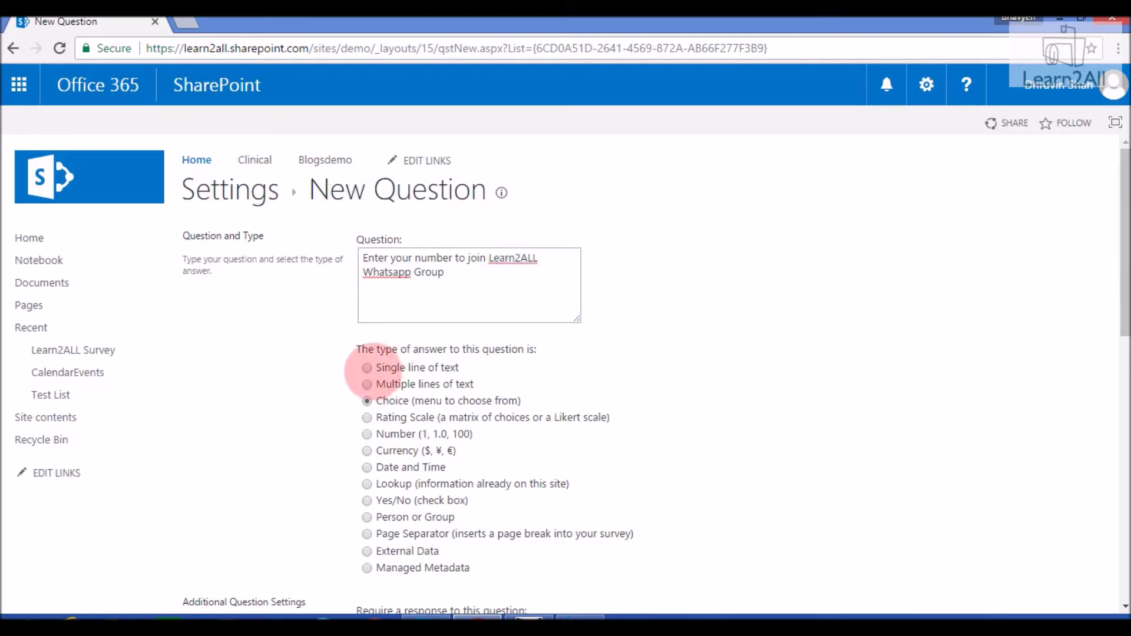
# Make it a required Single line of text answer and save for the next question
pyautogui.click(367, 367)
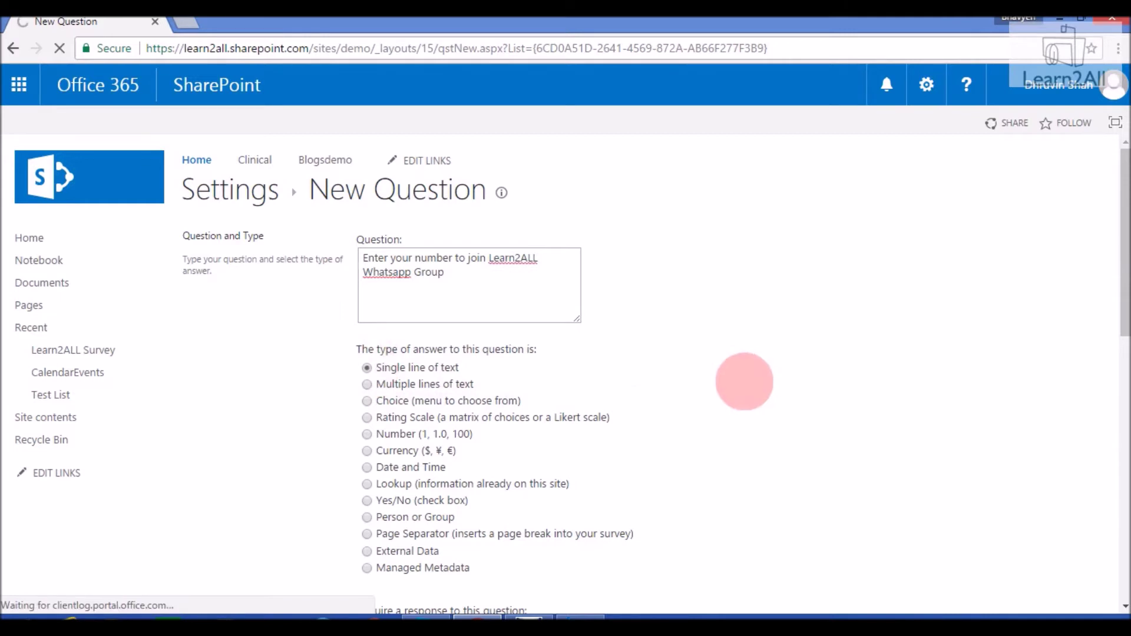
pyautogui.press('Down')
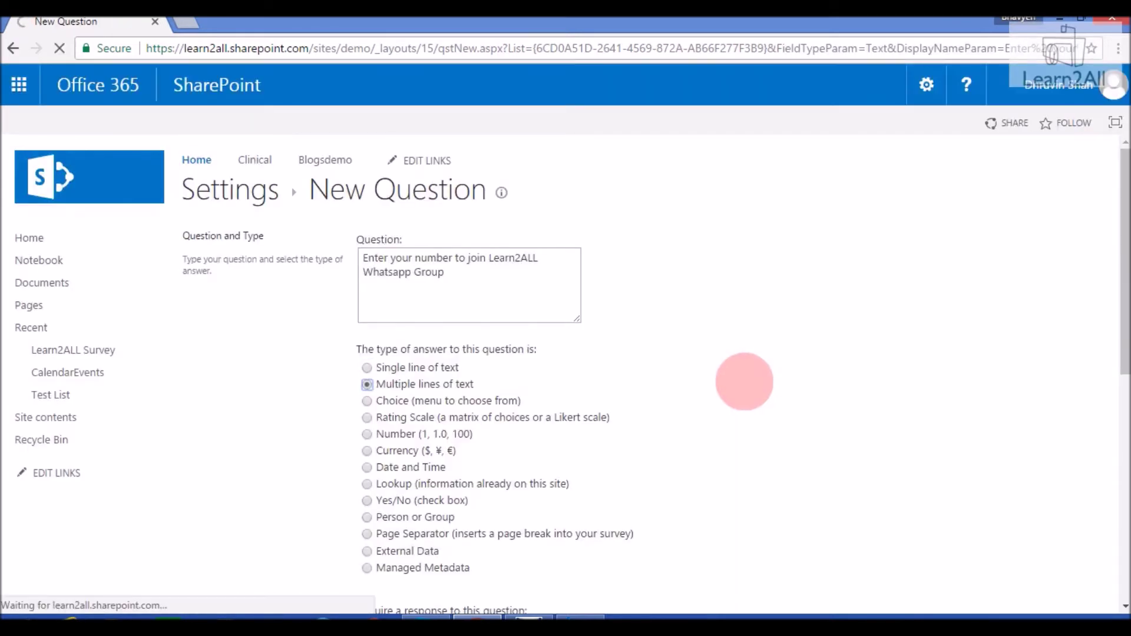
pyautogui.click(447, 367)
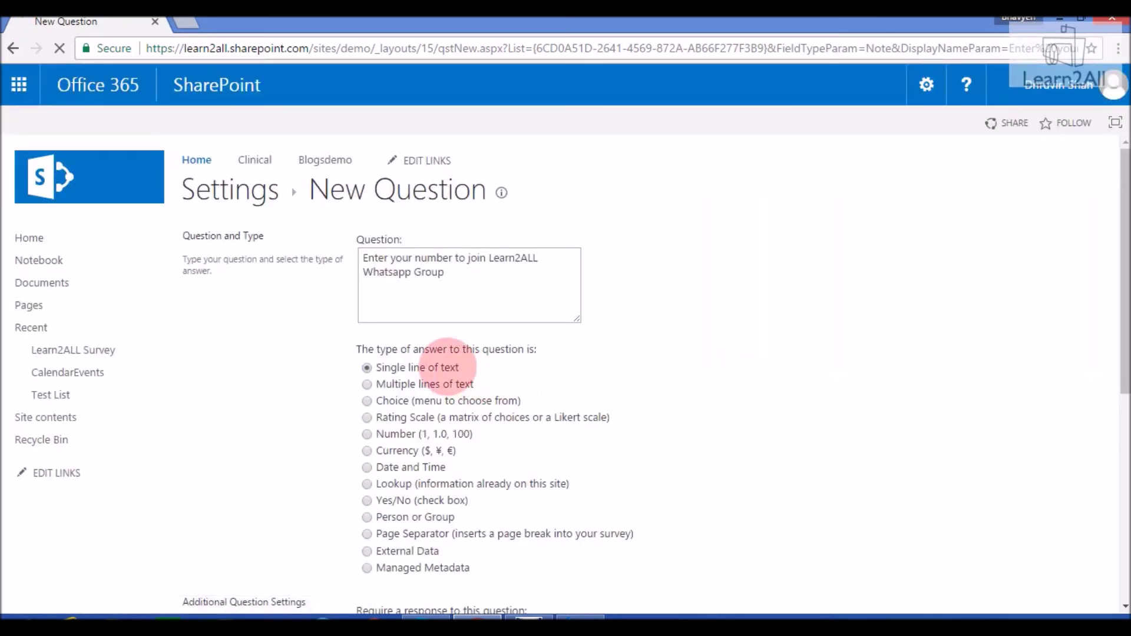
pyautogui.moveTo(1113, 274); pyautogui.dragTo(1110, 391)
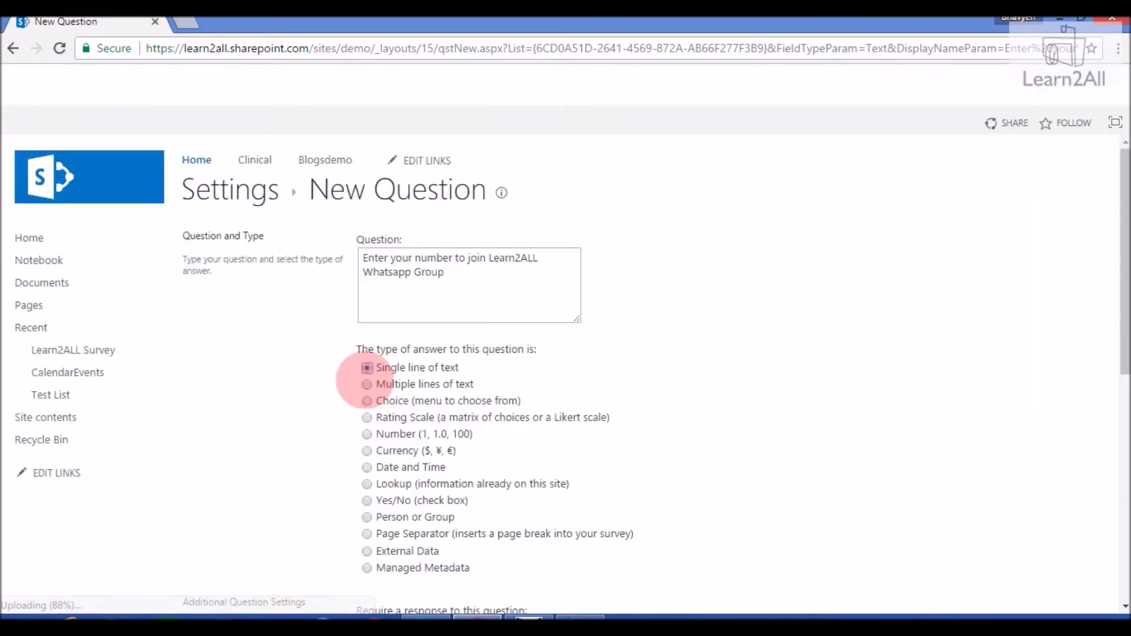
pyautogui.moveTo(1111, 291); pyautogui.dragTo(1119, 436)
pyautogui.click(366, 324)
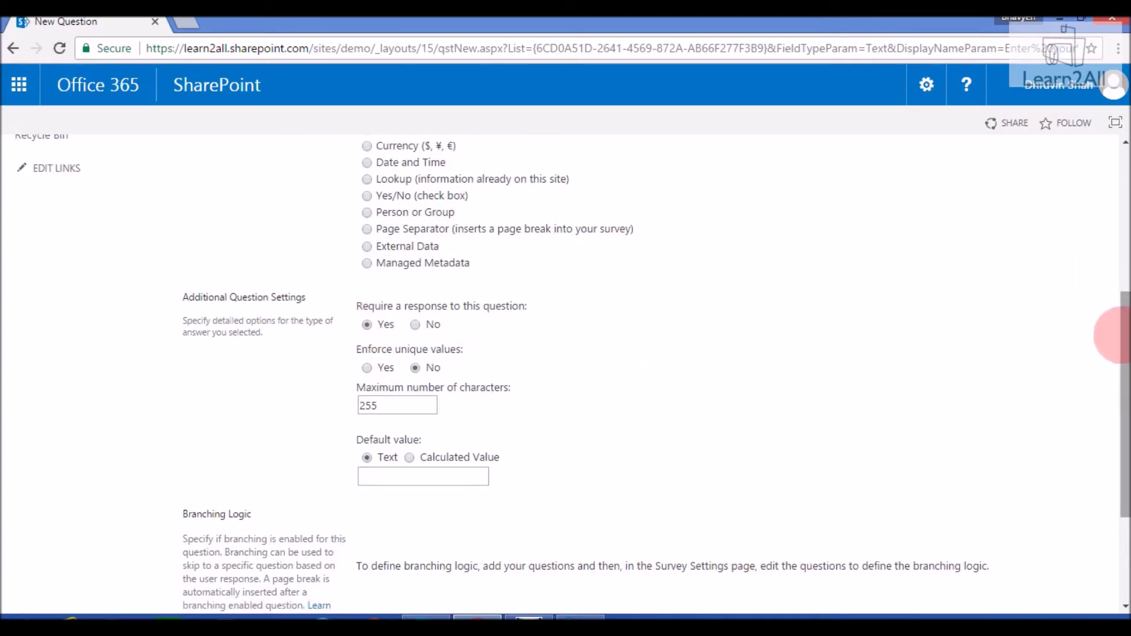
pyautogui.moveTo(1111, 328); pyautogui.dragTo(1107, 439)
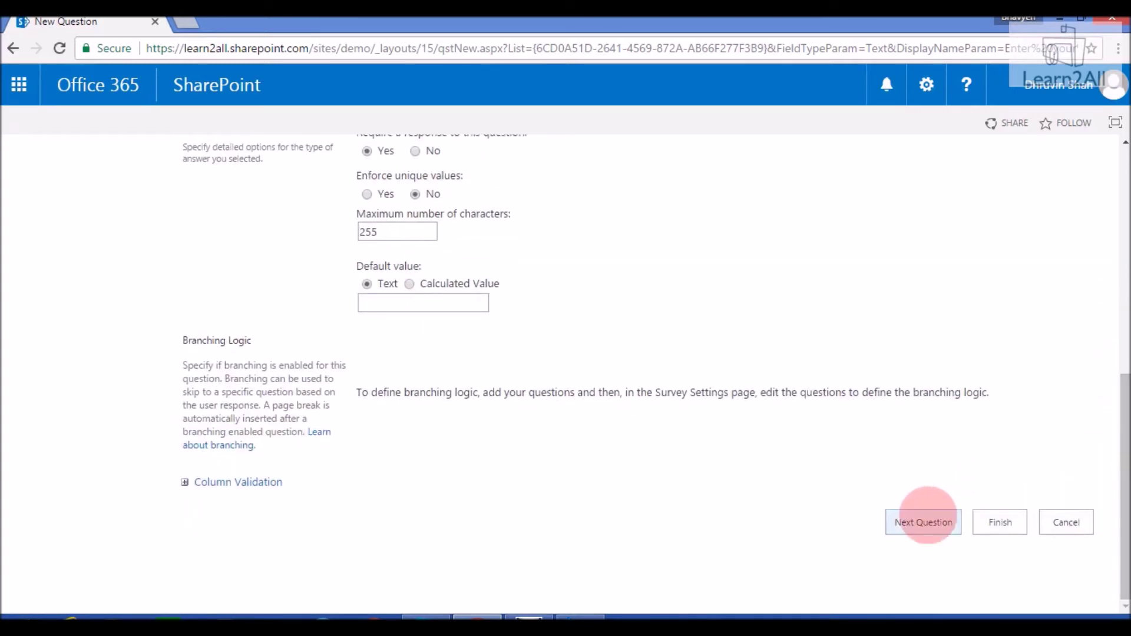
pyautogui.click(927, 514)
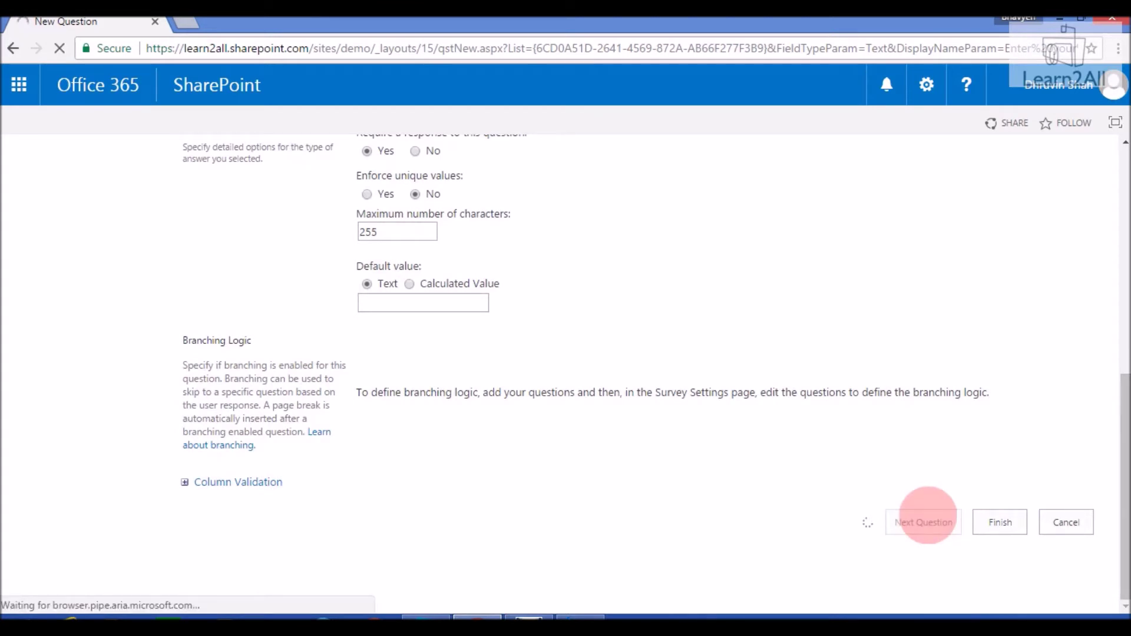
# Type 'Do you want to subscribe a channel ?' as a required question displayed as checkboxes
pyautogui.write('Do you want')
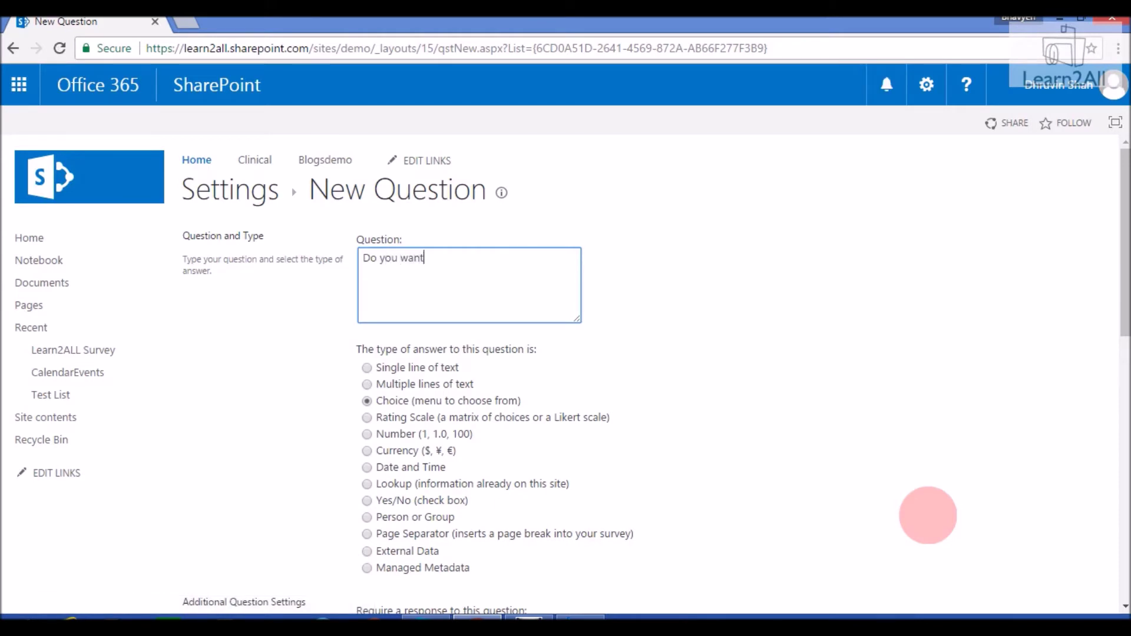
pyautogui.write(' to subscribe a channel ?')
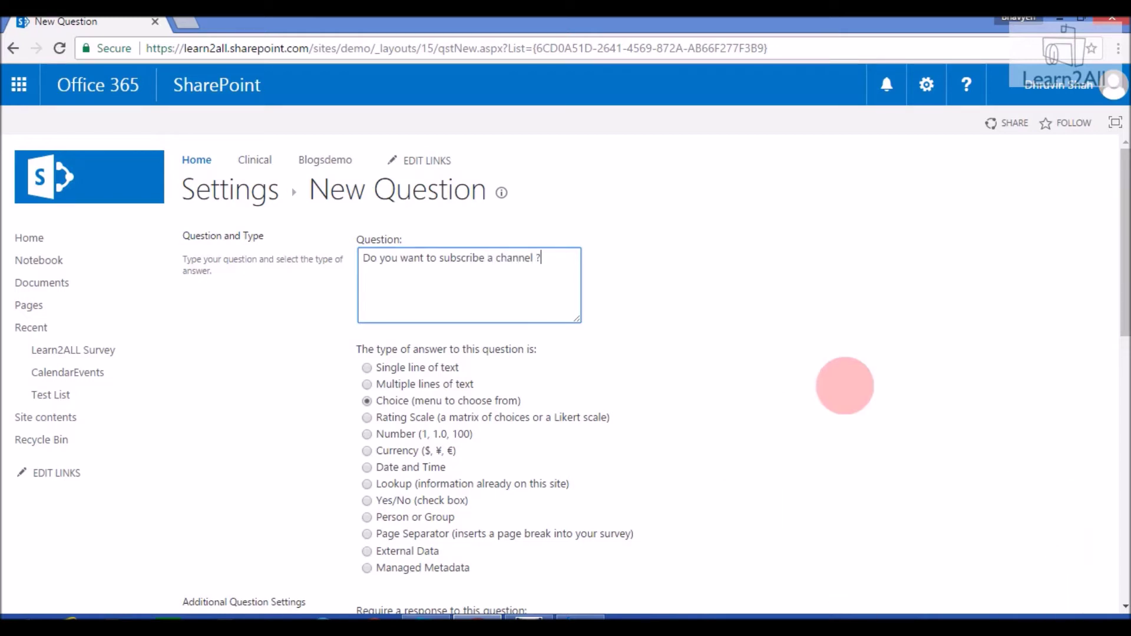
pyautogui.click(844, 386)
pyautogui.moveTo(1119, 257); pyautogui.dragTo(1119, 296)
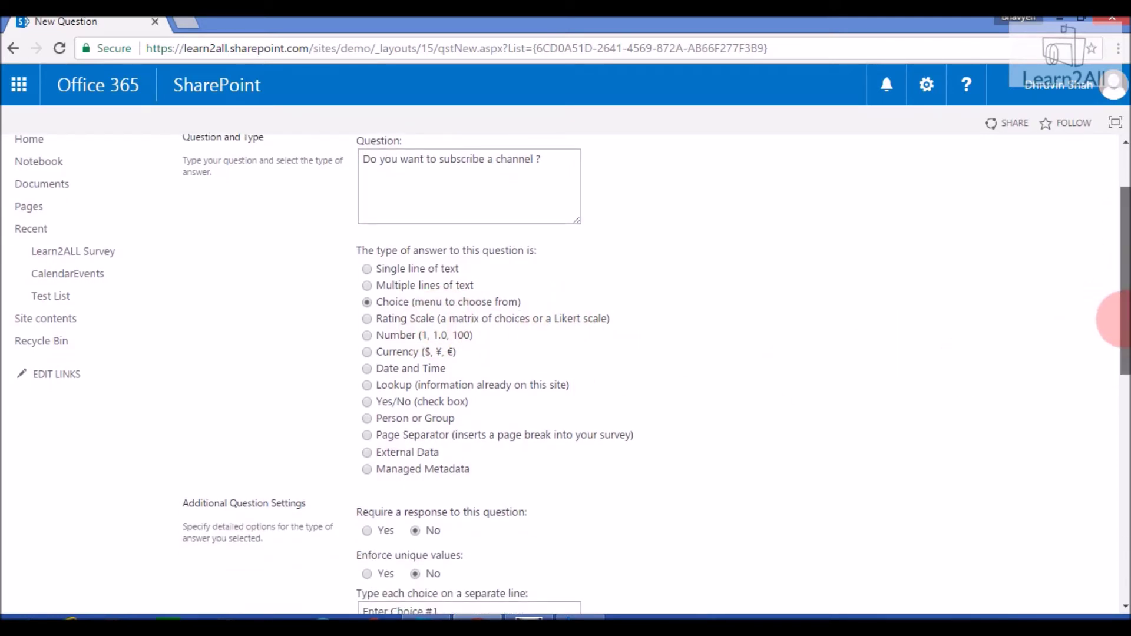
pyautogui.moveTo(1110, 321); pyautogui.dragTo(1110, 410)
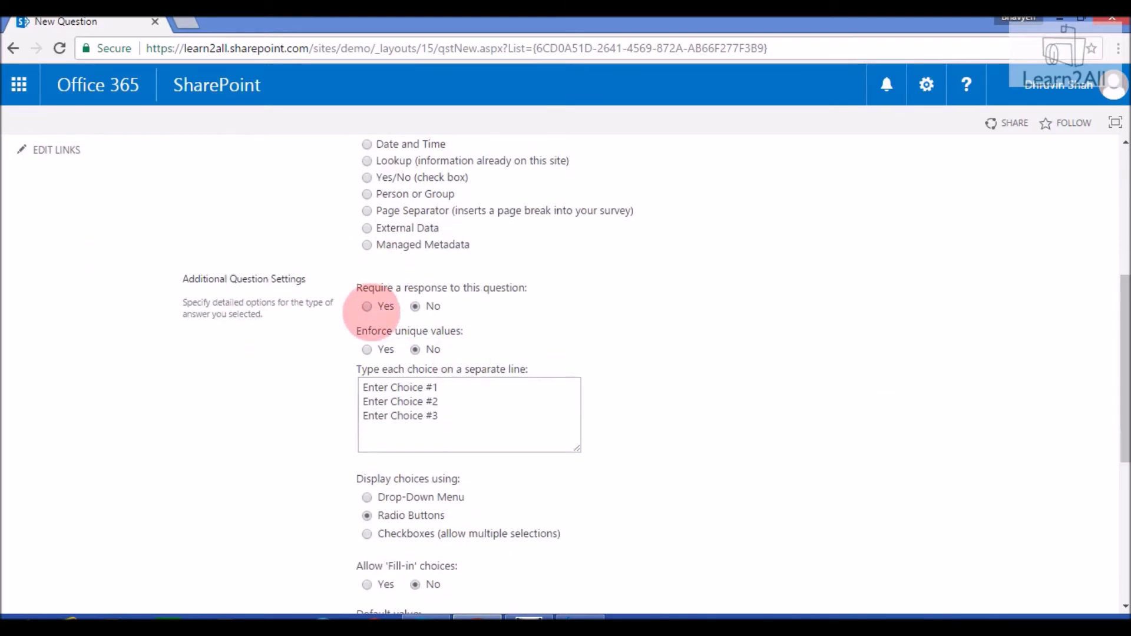
pyautogui.click(463, 434)
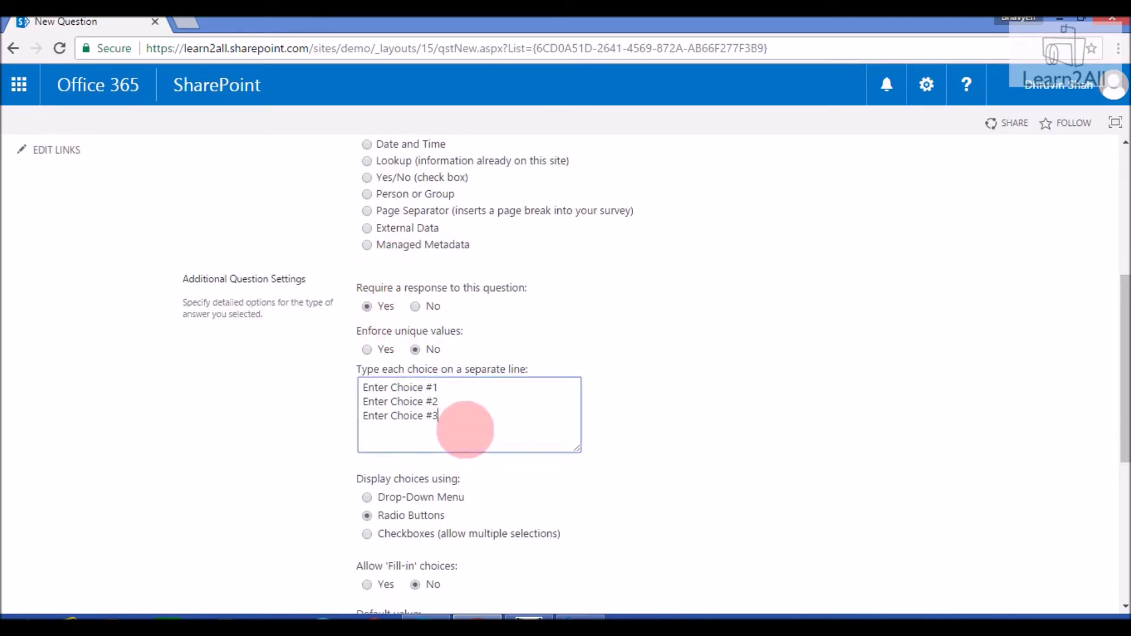
pyautogui.click(367, 497)
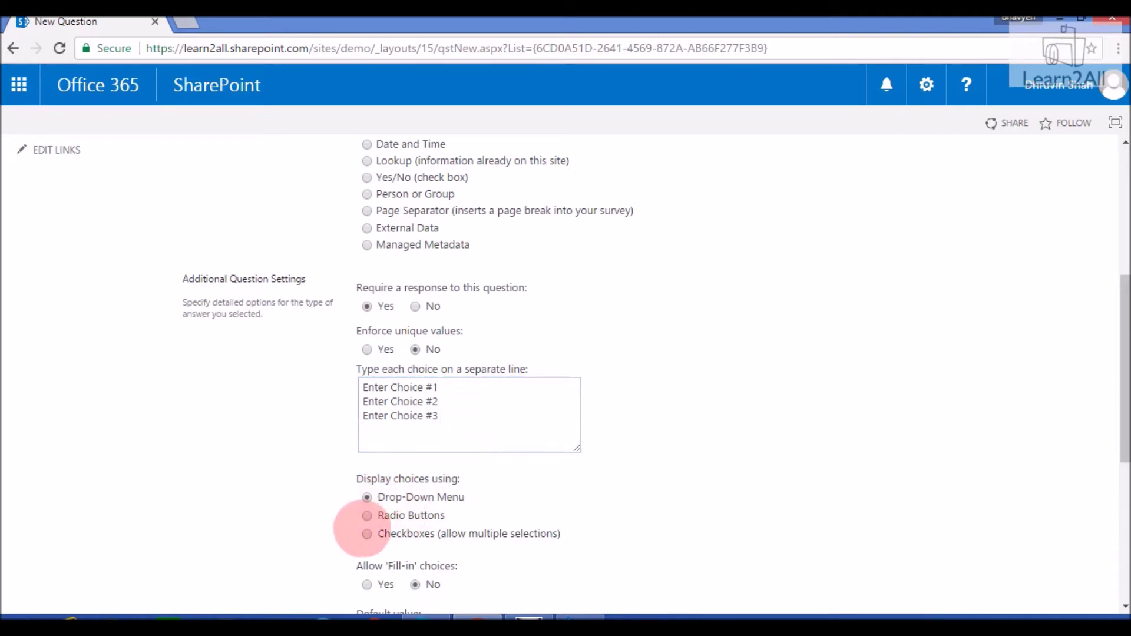
pyautogui.click(366, 533)
# Replace the choices with Yes, No and May be later, then save the question
pyautogui.moveTo(448, 421); pyautogui.dragTo(366, 387)
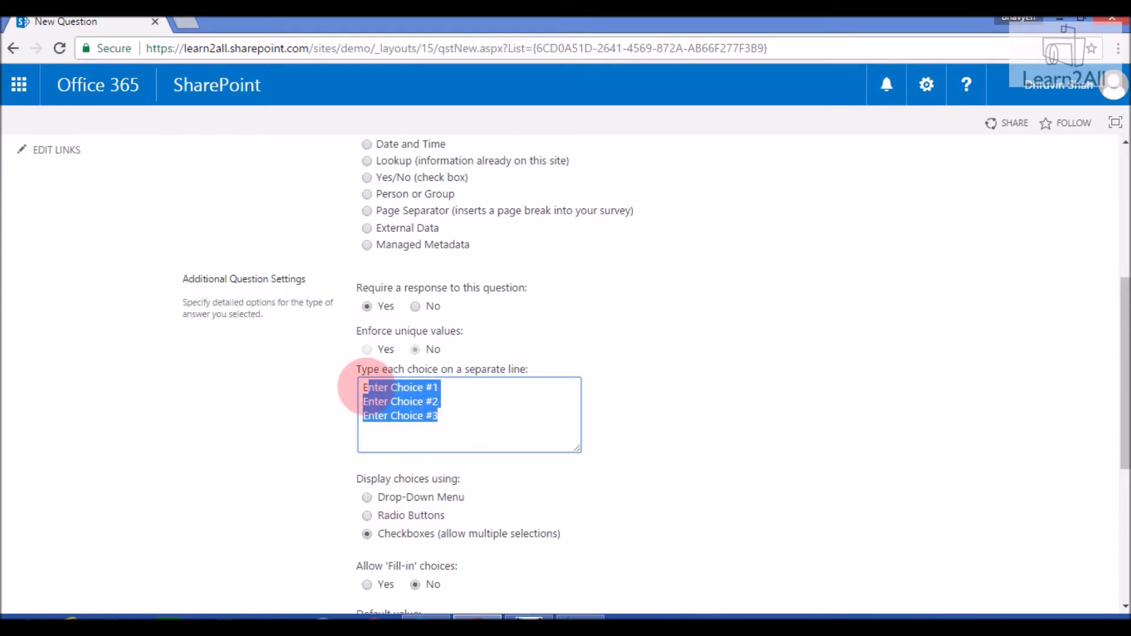
pyautogui.press('BackSpace')
pyautogui.write('Yes')
pyautogui.press('Return')
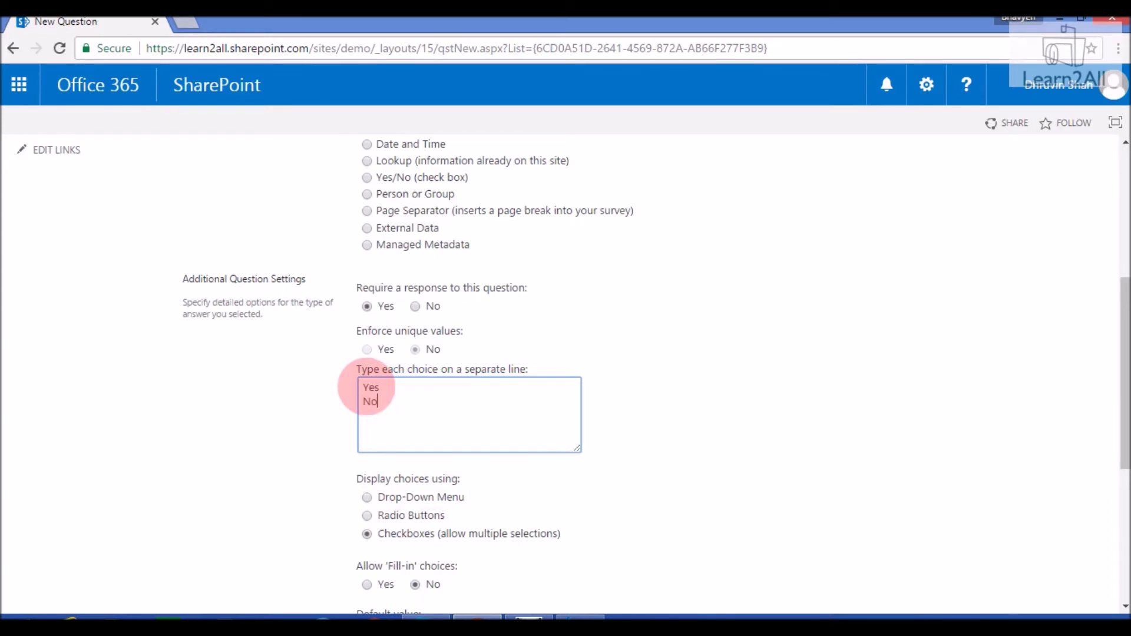
pyautogui.write('May be later')
pyautogui.click(786, 478)
pyautogui.scroll(-5, 786, 477)
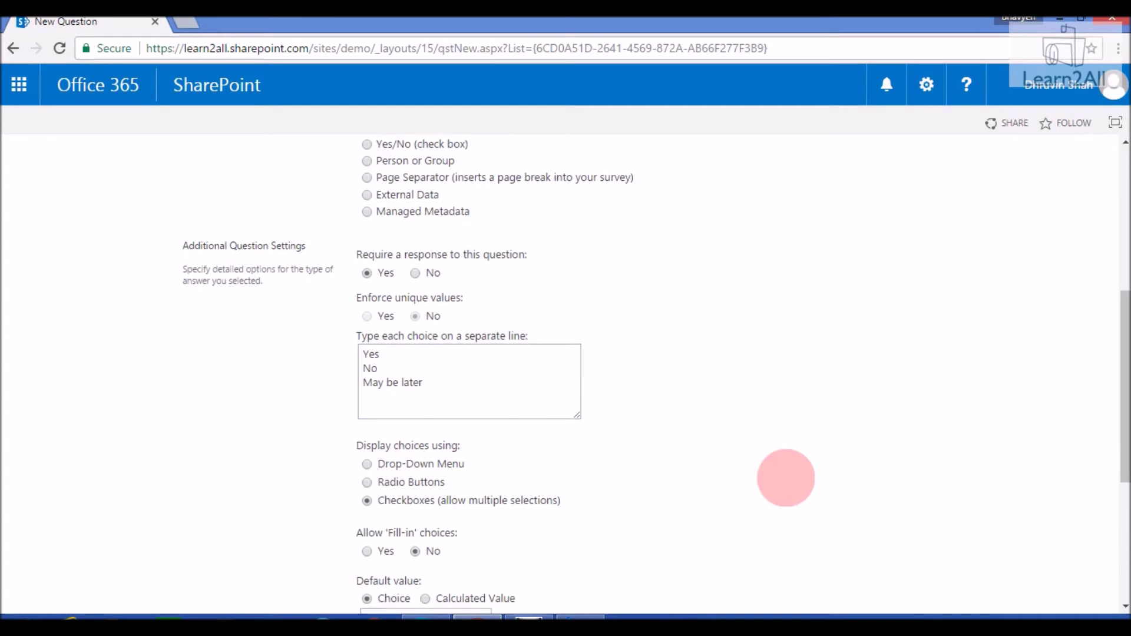
pyautogui.scroll(-1, 786, 478)
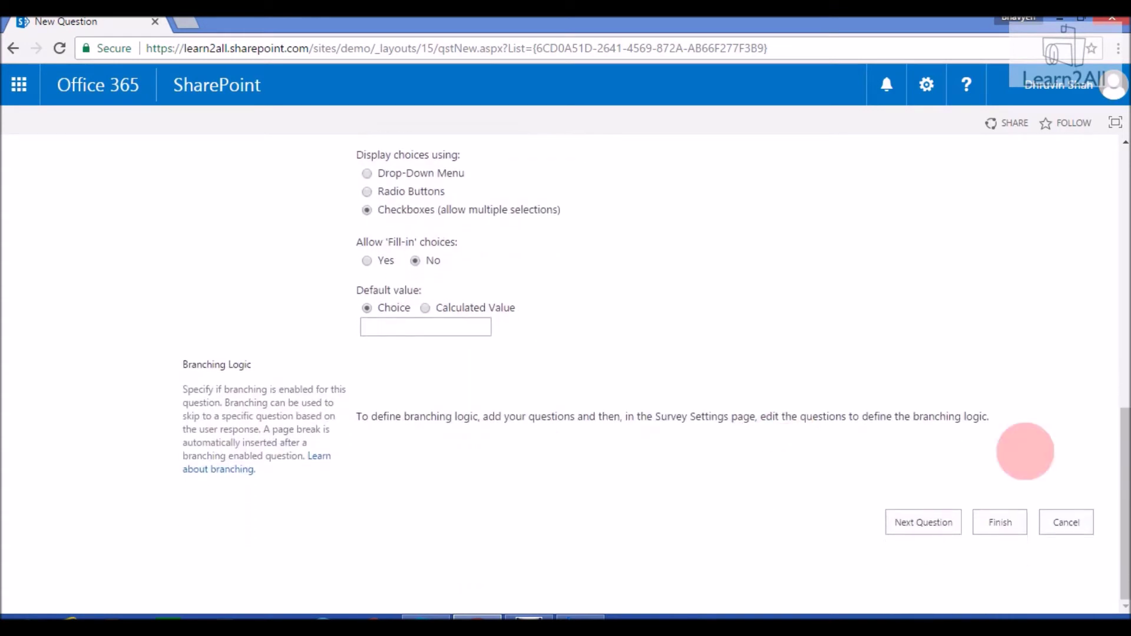
pyautogui.click(921, 523)
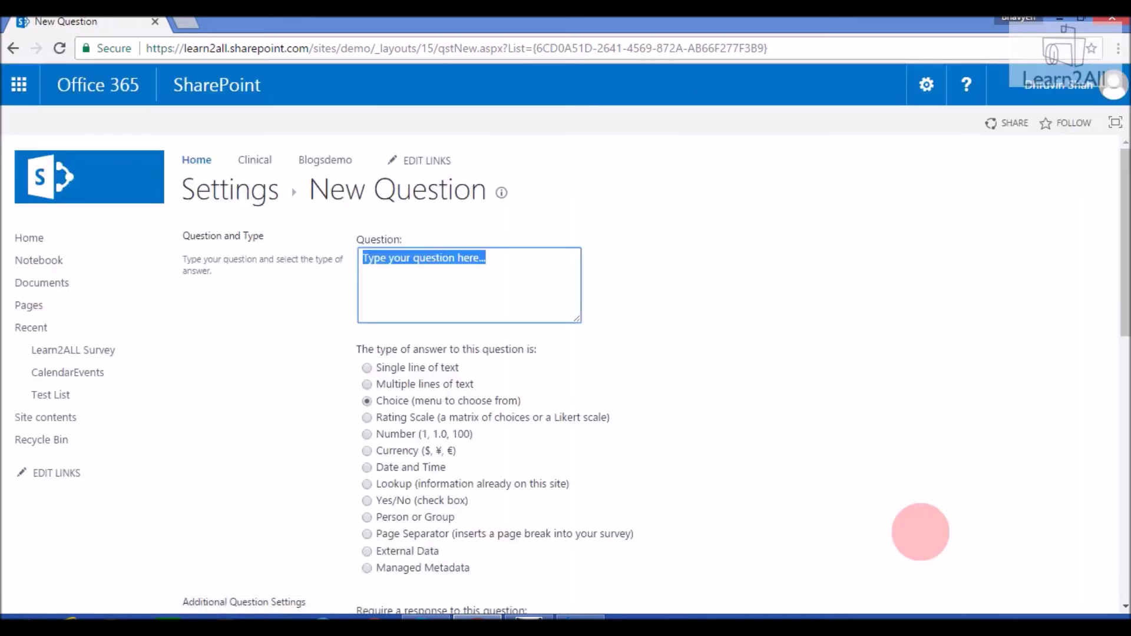
# Add 'Please provide your suggestions' as a multiple lines of plain text question and finish
pyautogui.write('P')
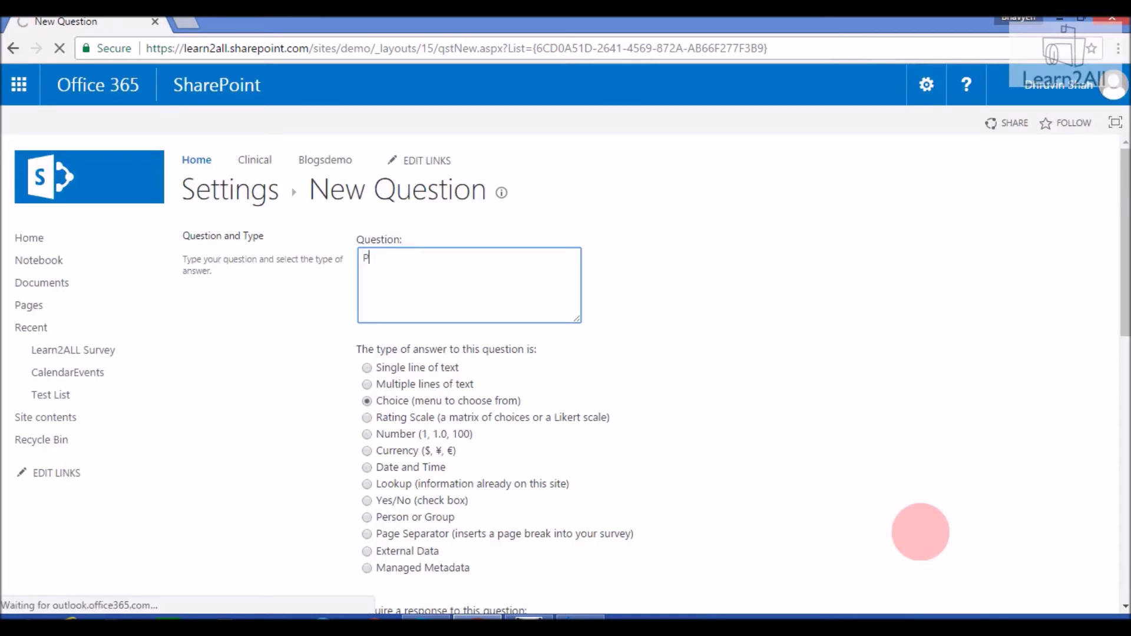
pyautogui.write('lease provide your suggestions')
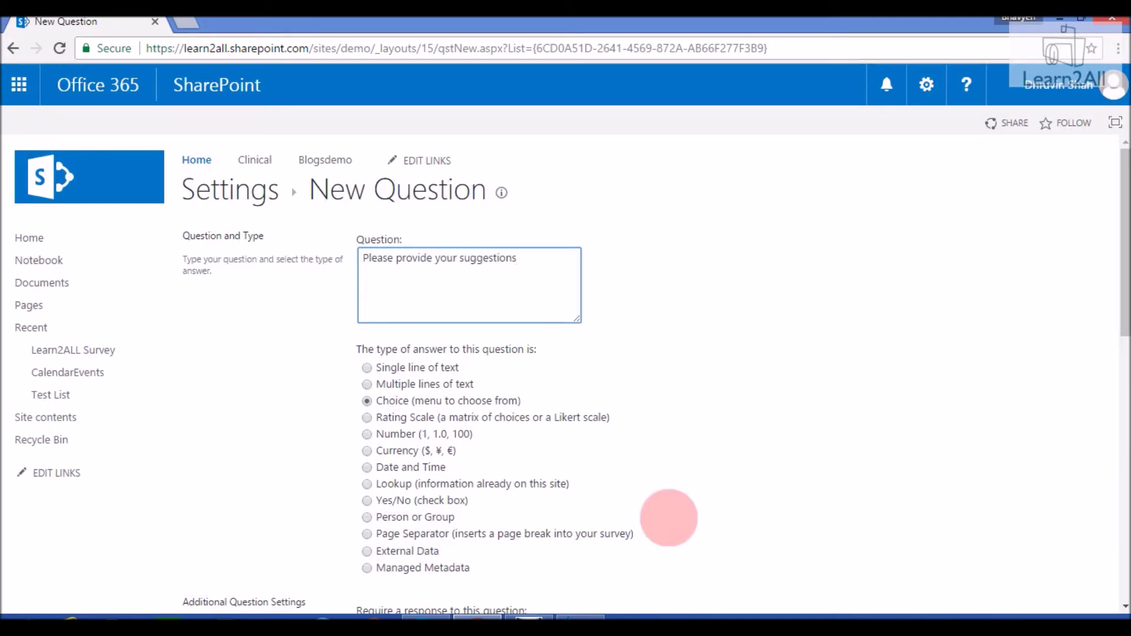
pyautogui.click(367, 384)
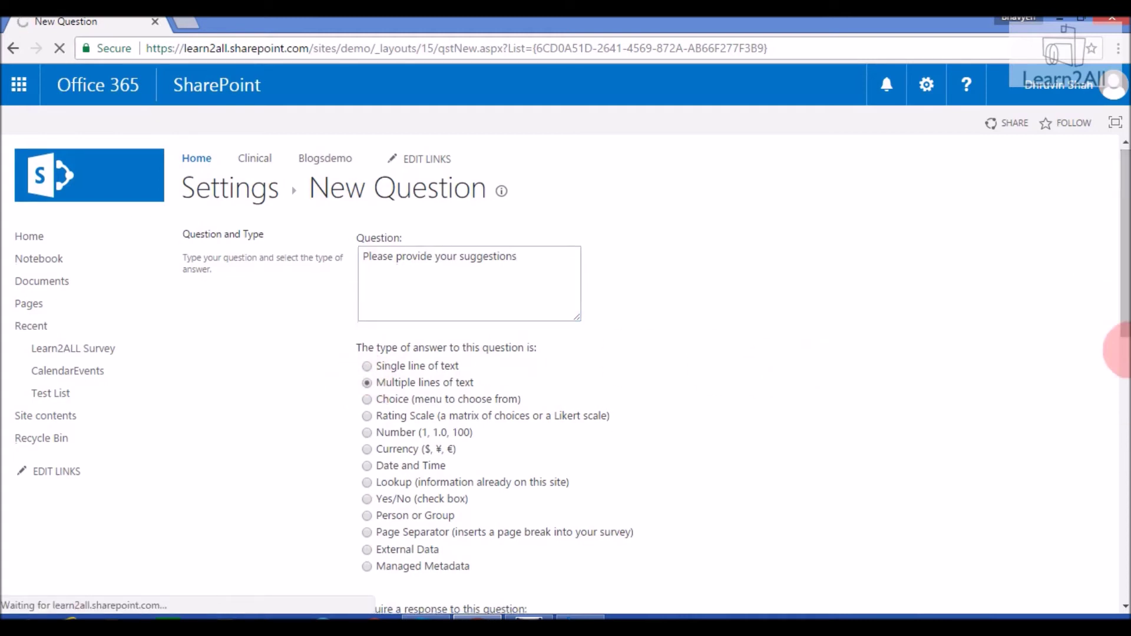
pyautogui.moveTo(1122, 315); pyautogui.dragTo(1111, 505)
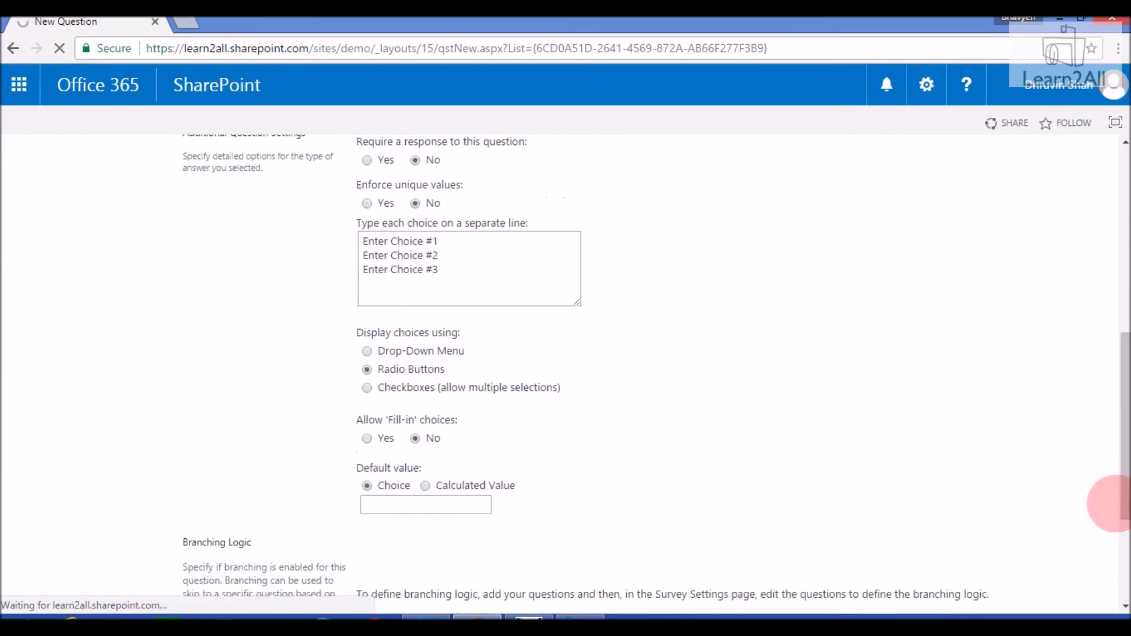
pyautogui.moveTo(1113, 348); pyautogui.dragTo(1113, 520)
pyautogui.click(1022, 595)
pyautogui.click(1002, 589)
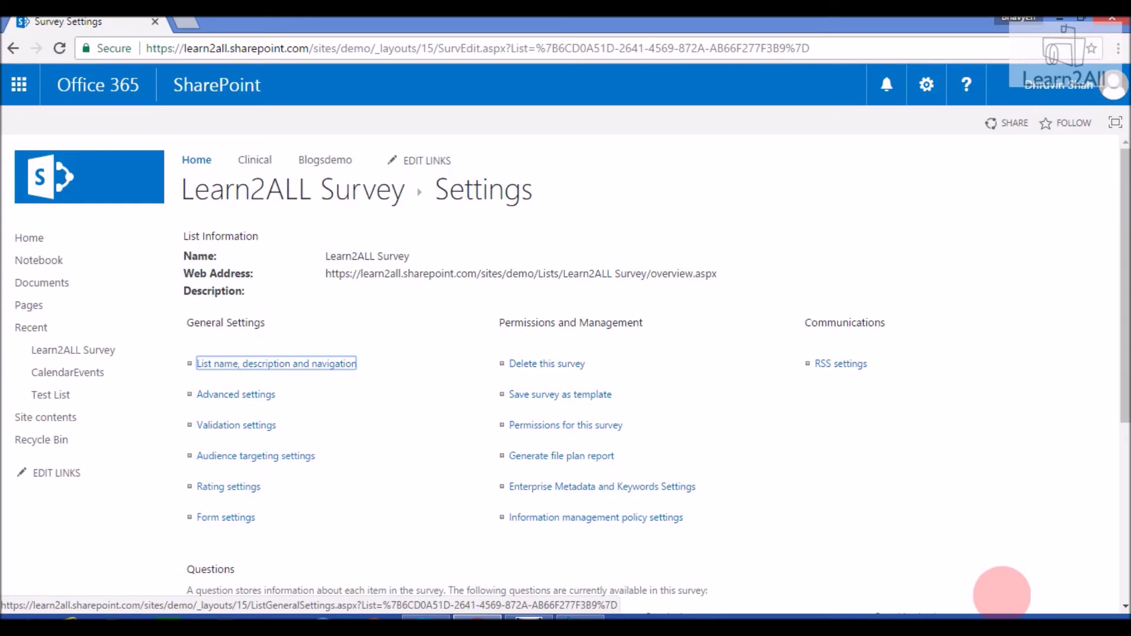
# Go back to the Learn2ALL Survey overview via its breadcrumb link
pyautogui.click(310, 189)
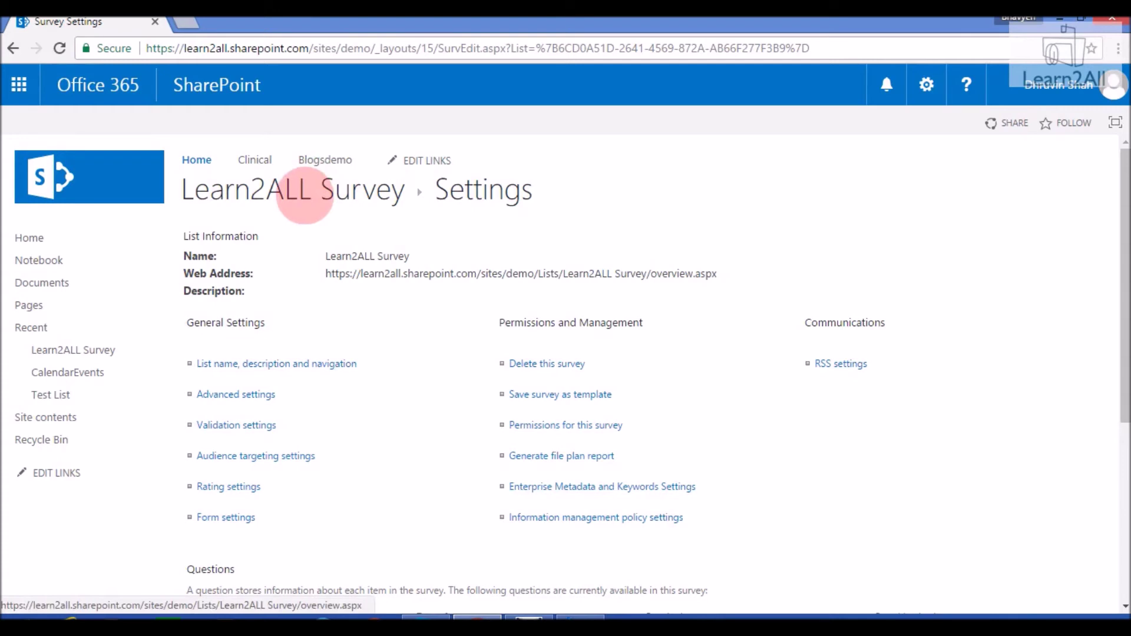
pyautogui.click(304, 195)
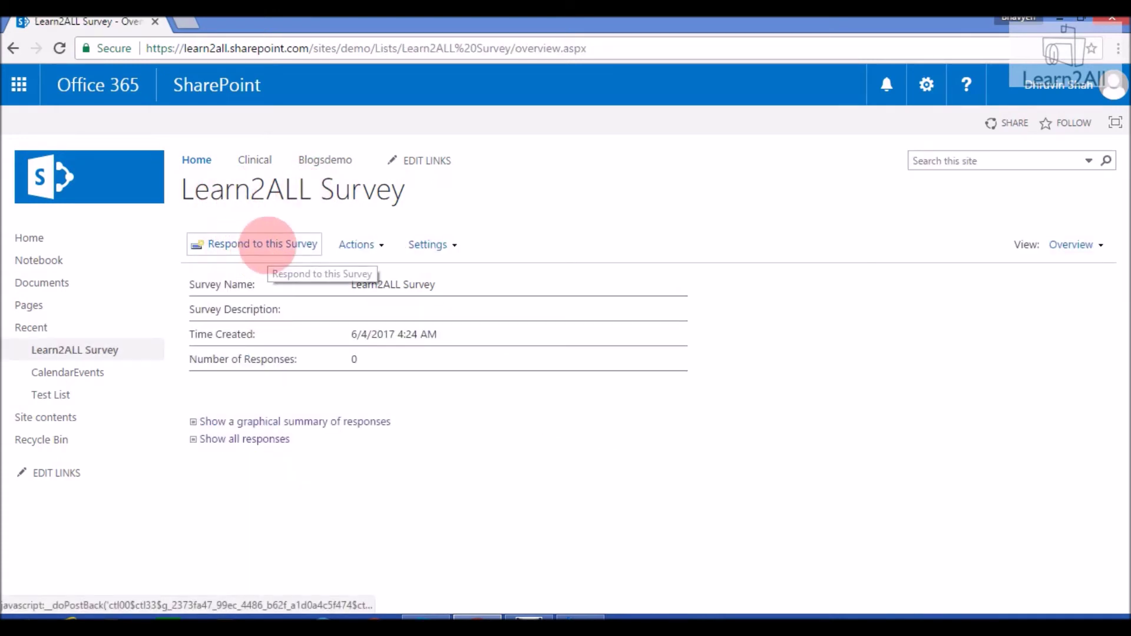
# Start a response, answering Yes to liking the channel and entering a phone number
pyautogui.click(266, 244)
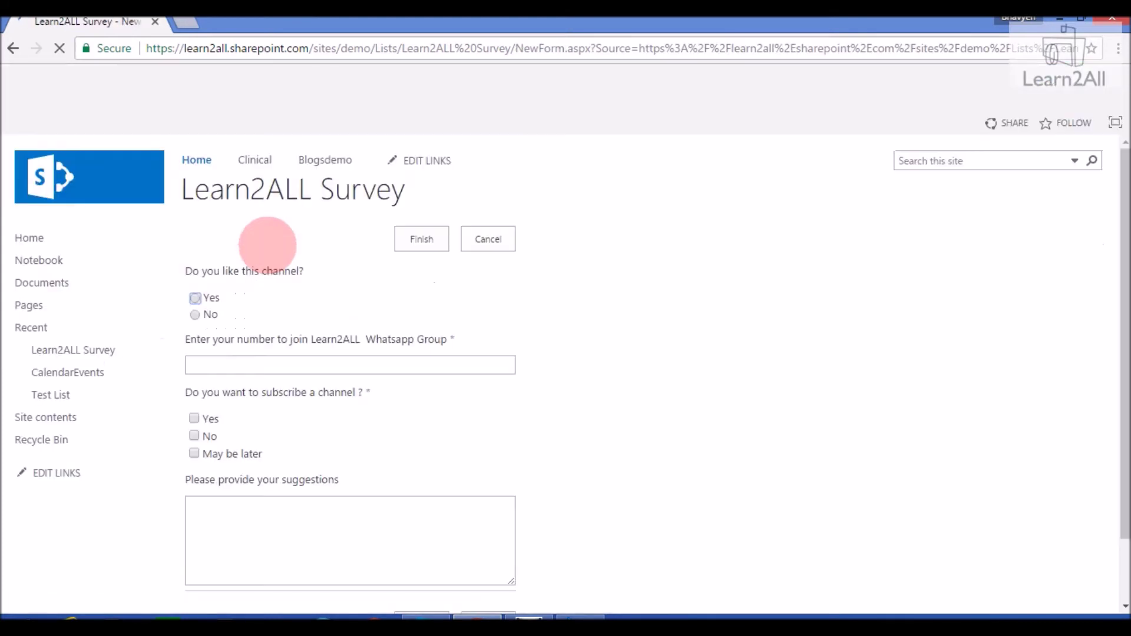
pyautogui.click(195, 298)
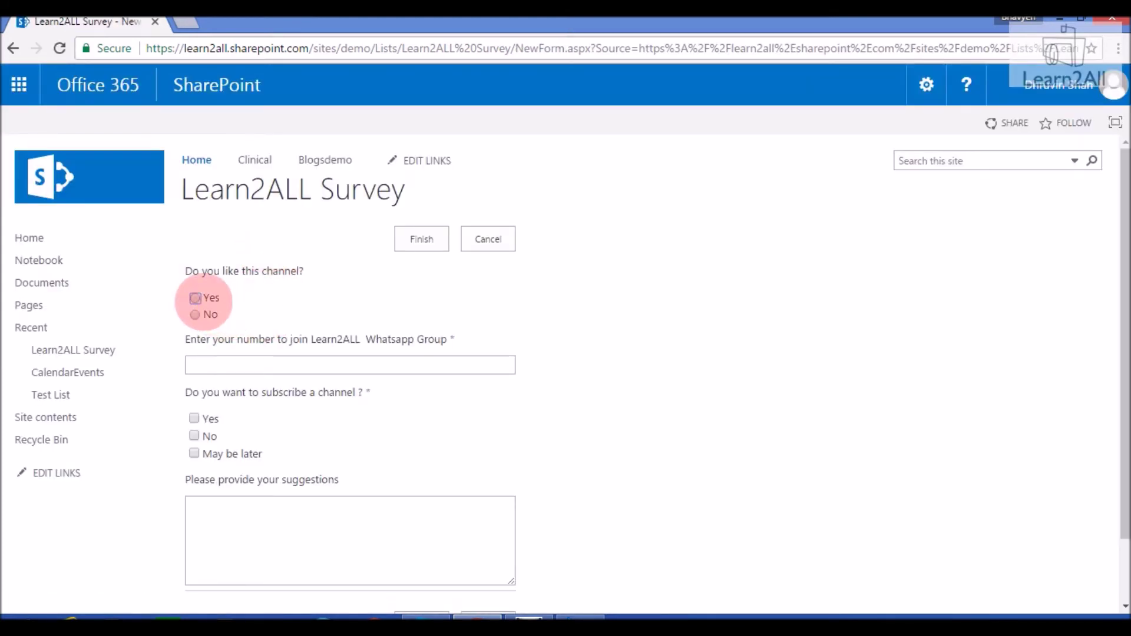
pyautogui.click(237, 364)
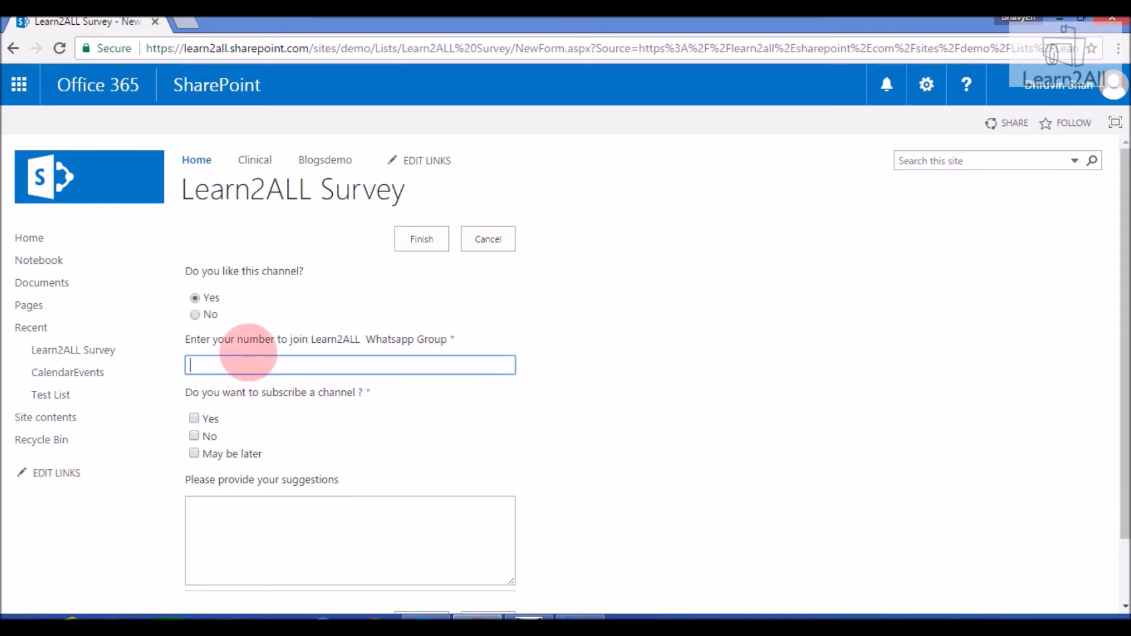
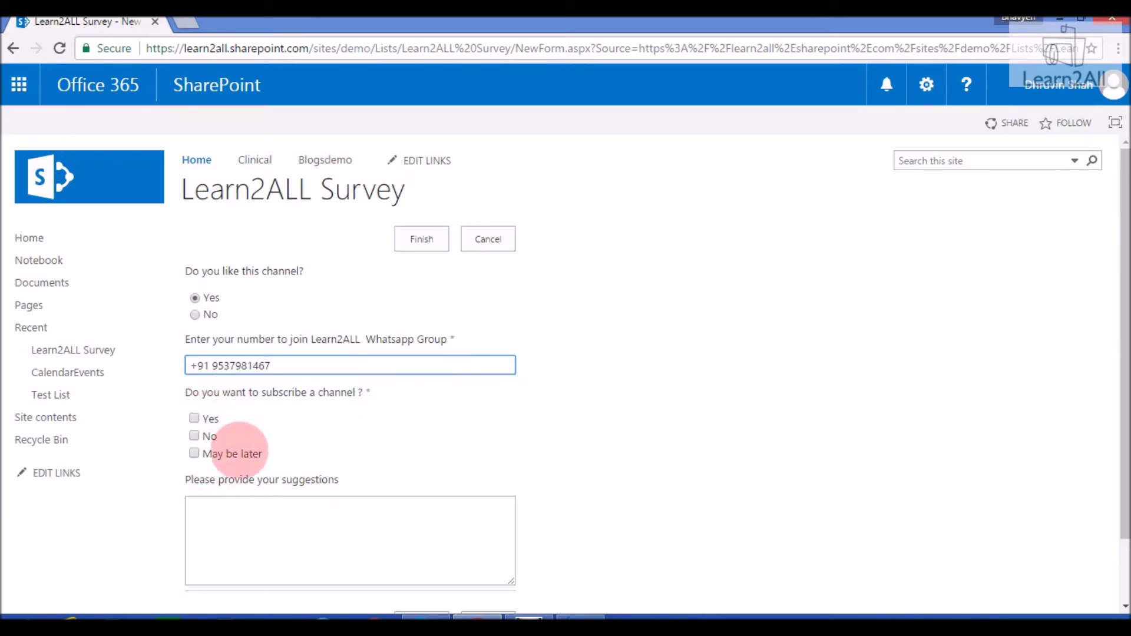
# Check Yes for subscribing, suggest 'Very good', and submit the response
pyautogui.click(194, 418)
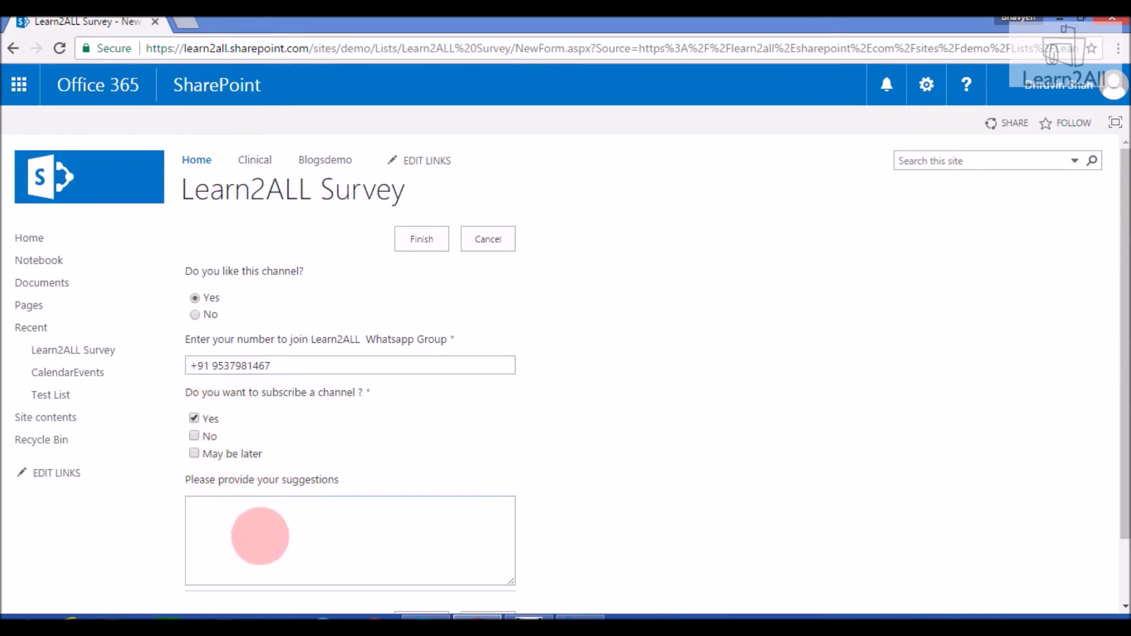
pyautogui.click(262, 548)
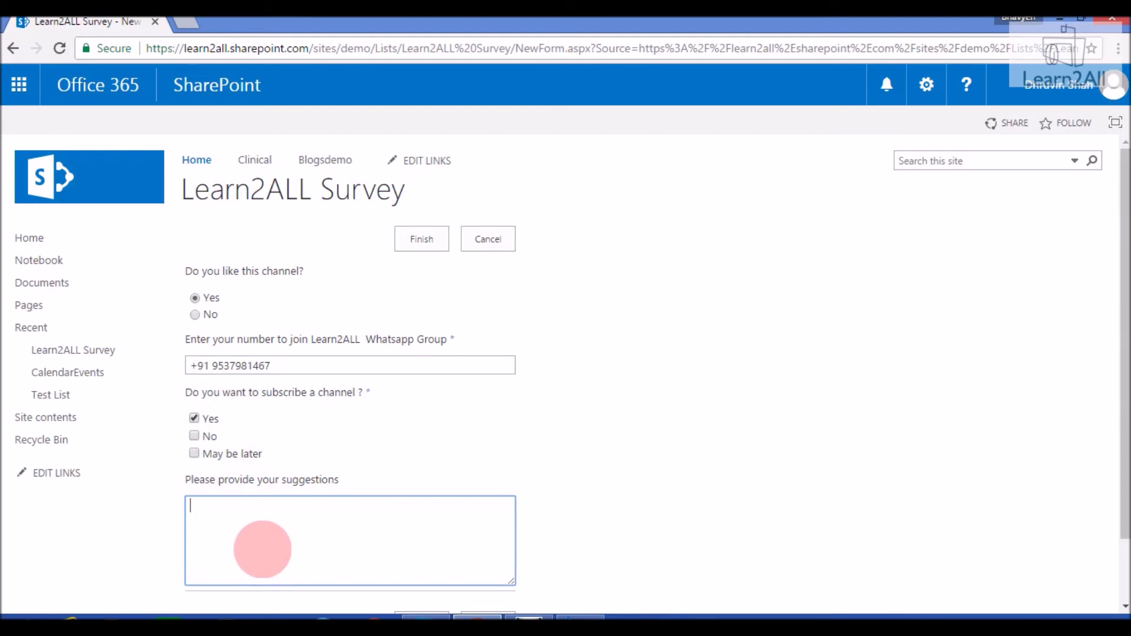
pyautogui.write('Very good')
pyautogui.click(606, 581)
pyautogui.scroll(-1, 605, 581)
pyautogui.scroll(-1, 605, 582)
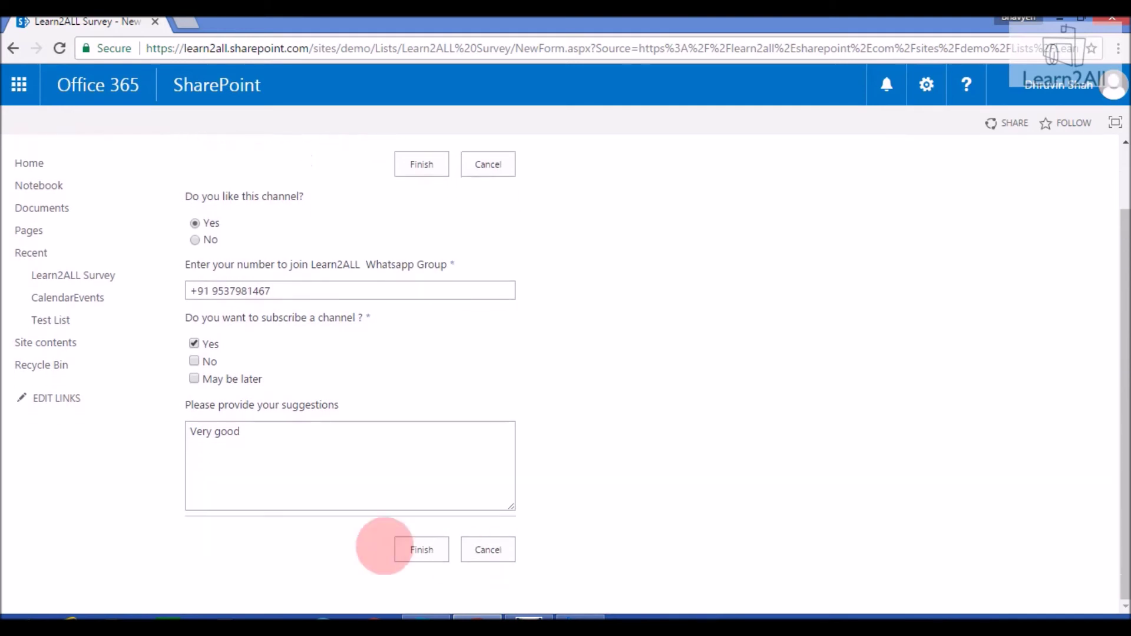
pyautogui.click(420, 550)
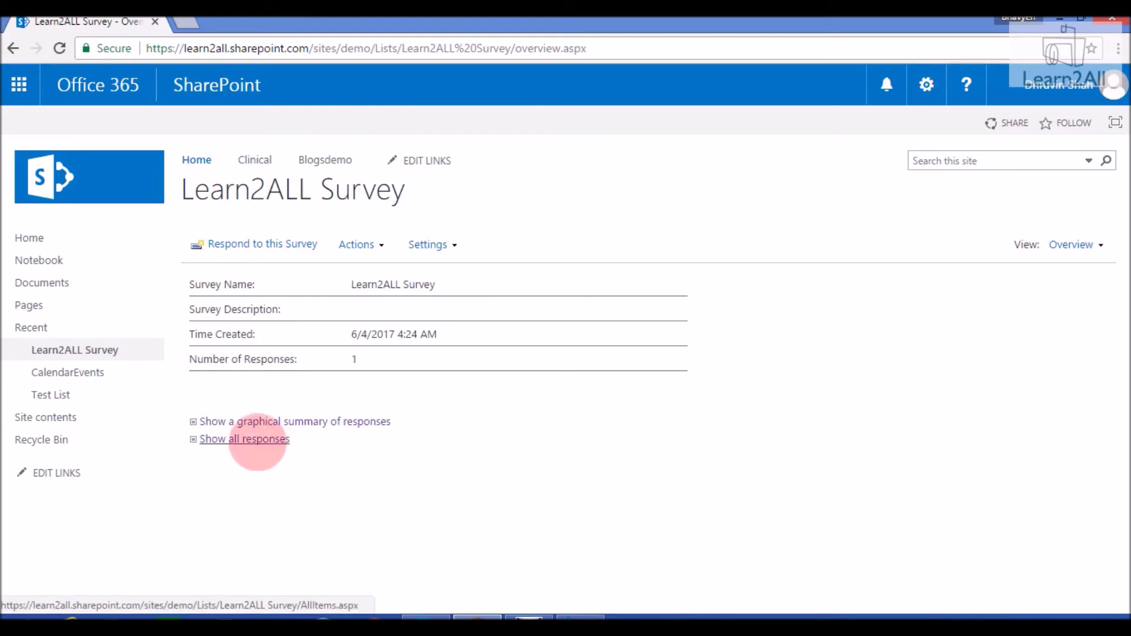
# List all survey responses, review the answers in View Response #1, and close it
pyautogui.click(257, 440)
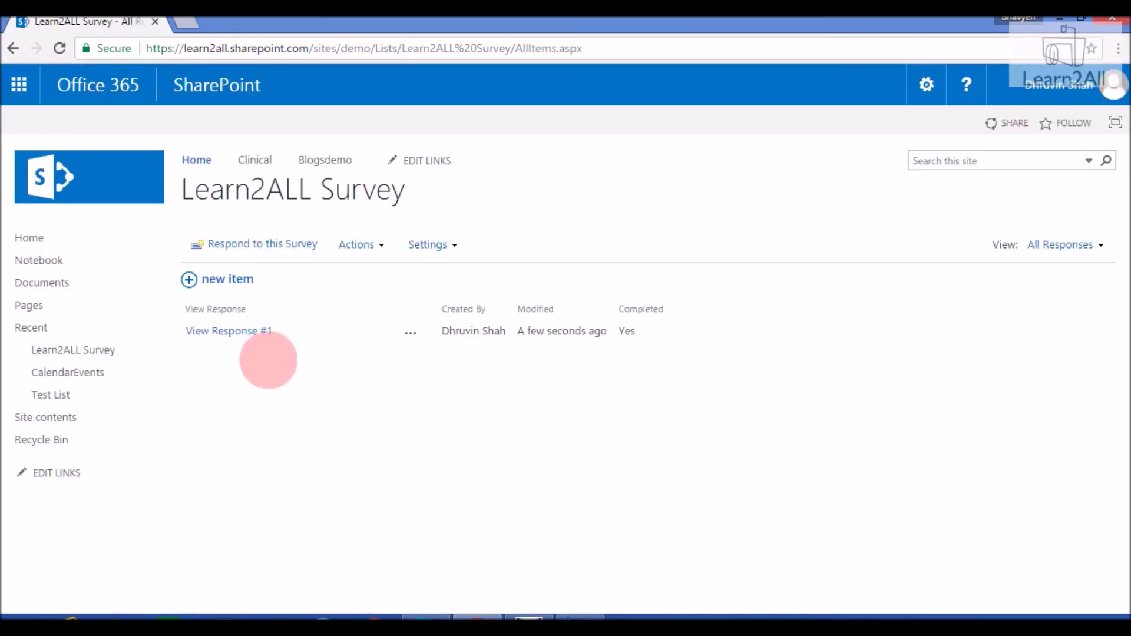
pyautogui.click(259, 331)
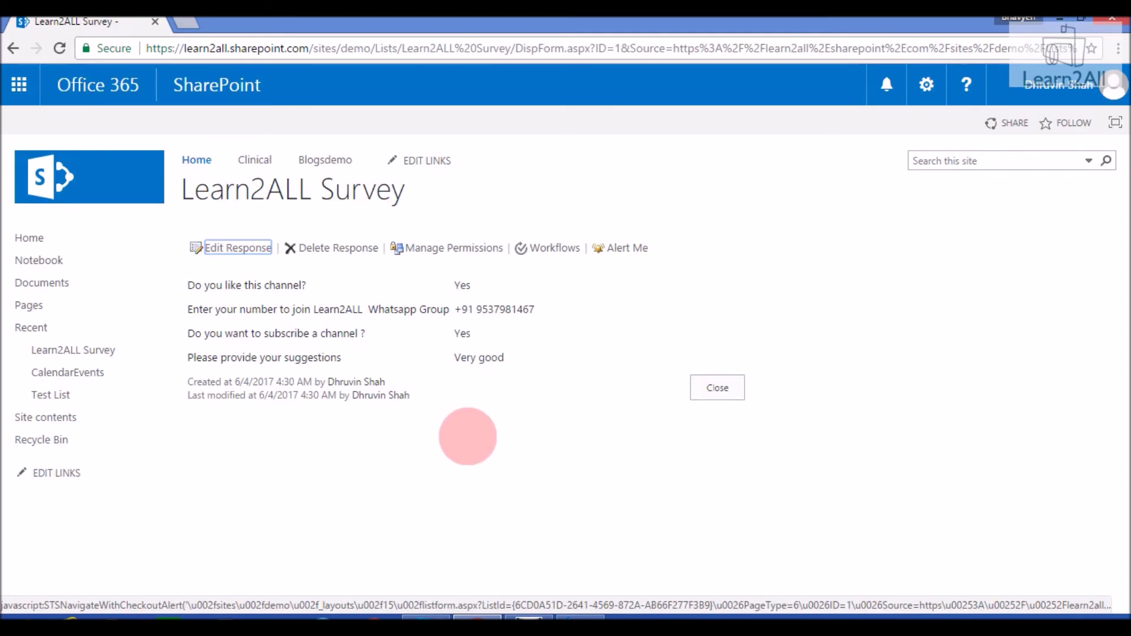
pyautogui.click(724, 387)
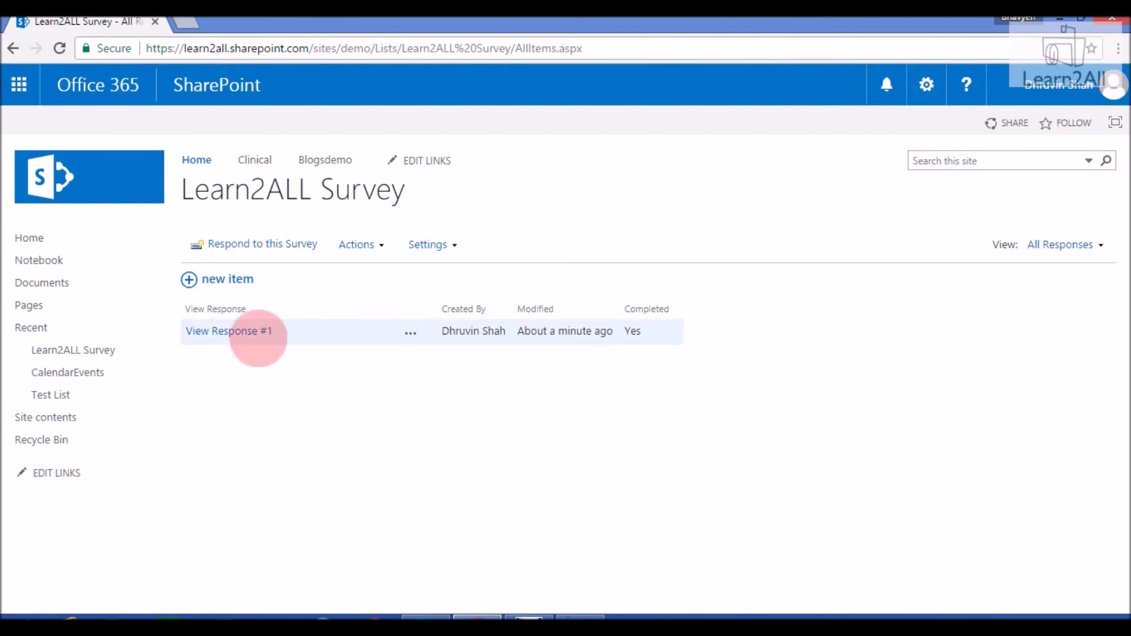
# Try a second Learn2ALL Survey response, hit the not-allowed error, and return to the Demo Site
pyautogui.click(268, 243)
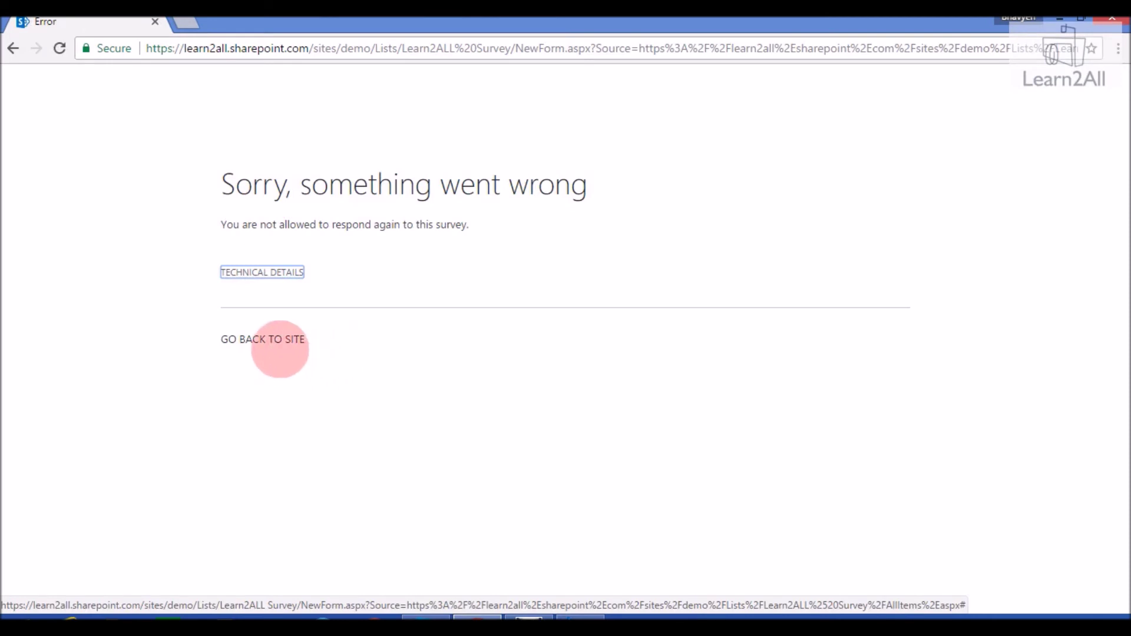
pyautogui.click(282, 344)
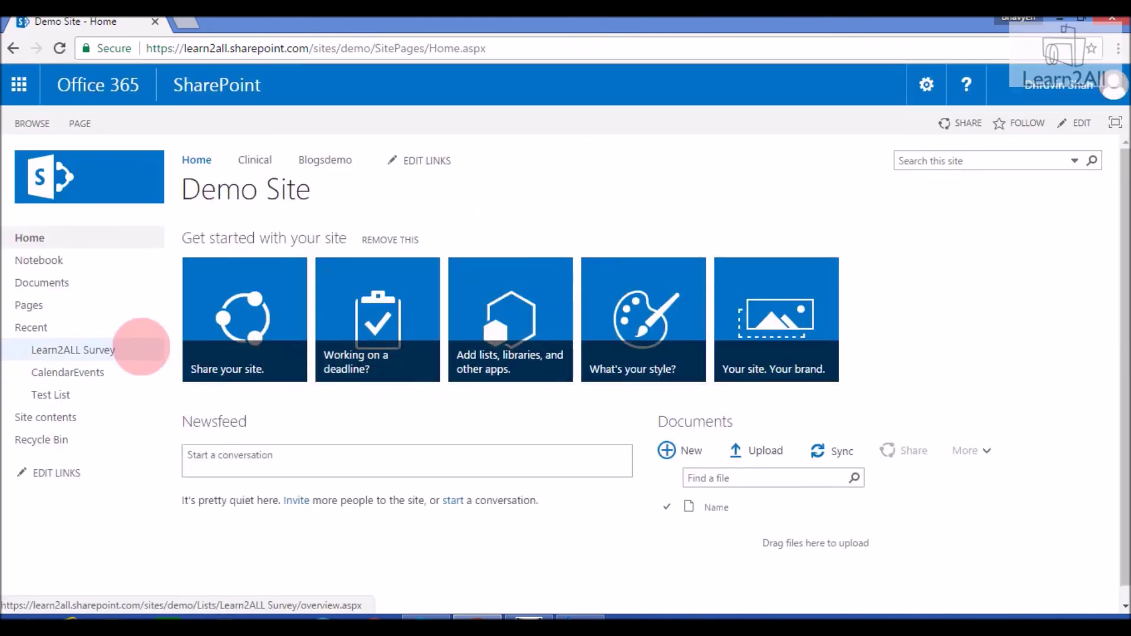
# Set 'Allow multiple responses' to Yes in the Learn2ALL Survey's name, description and navigation settings, and save
pyautogui.click(88, 348)
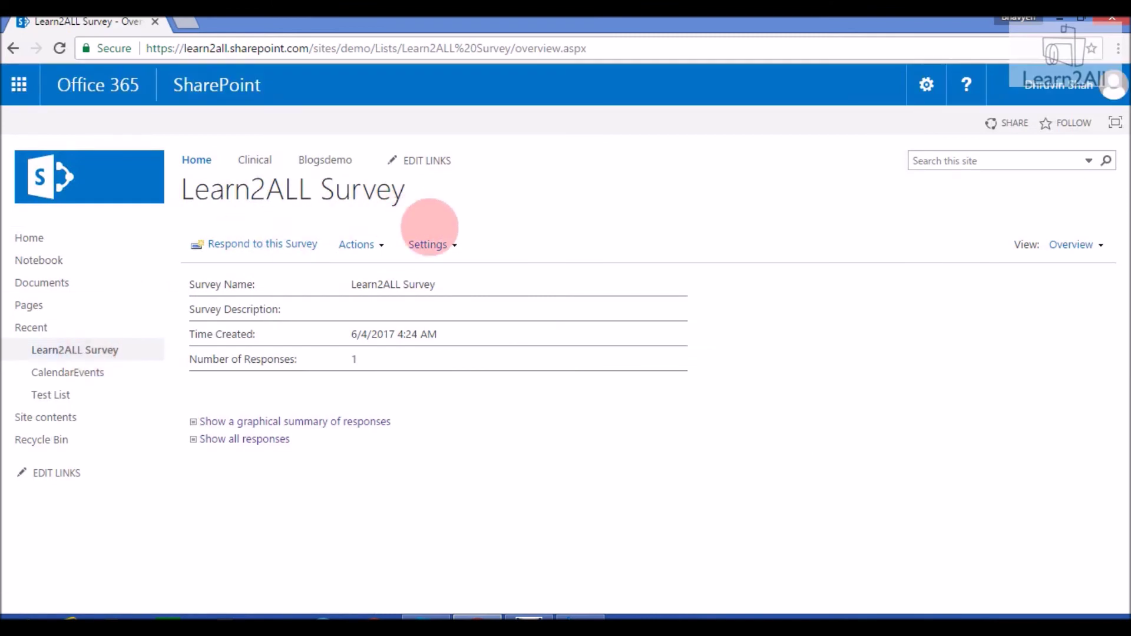
pyautogui.click(446, 243)
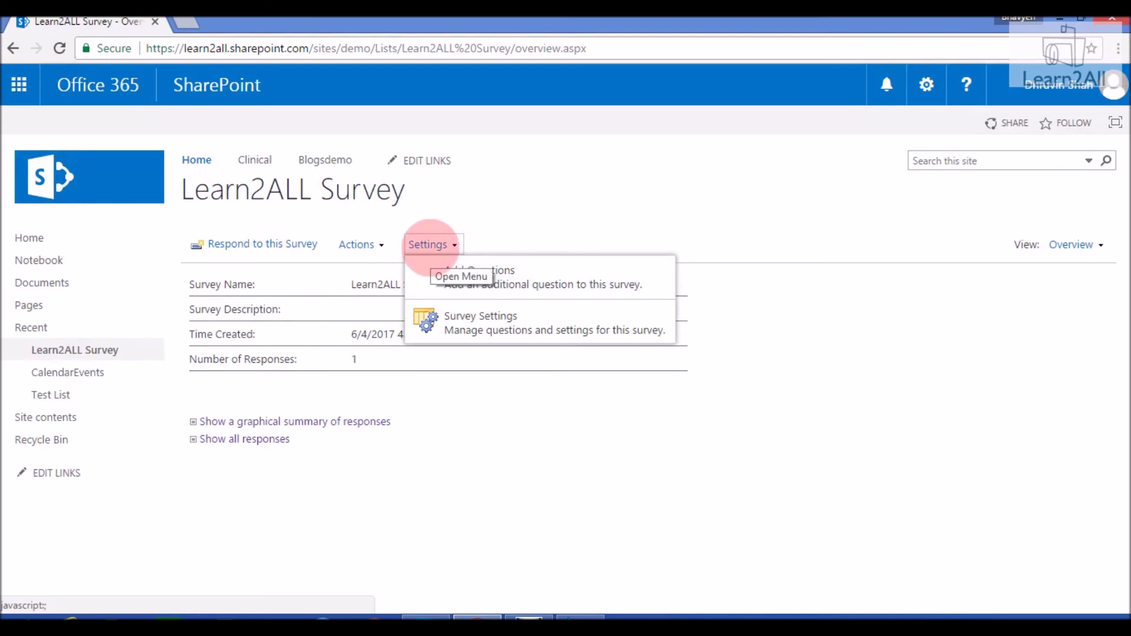
pyautogui.click(457, 324)
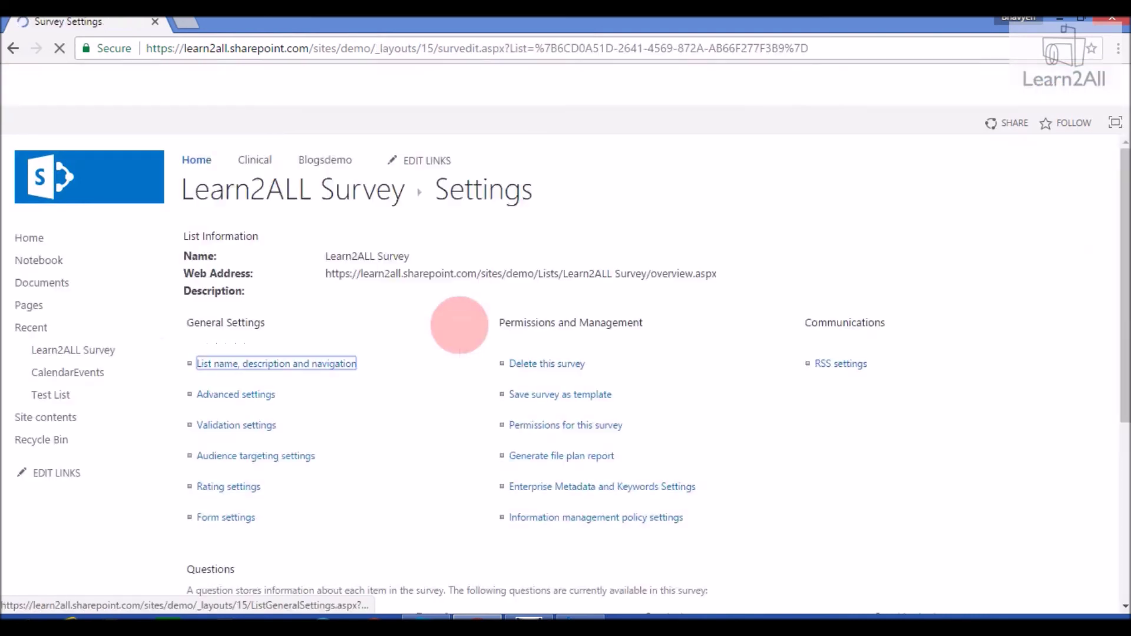
pyautogui.click(297, 366)
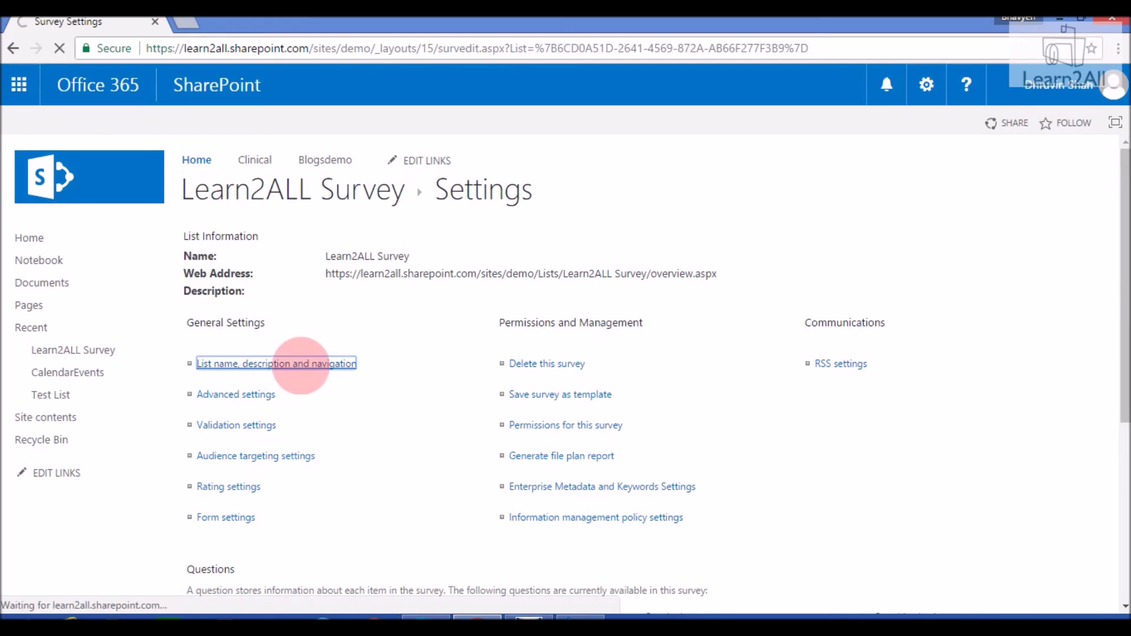
pyautogui.click(655, 494)
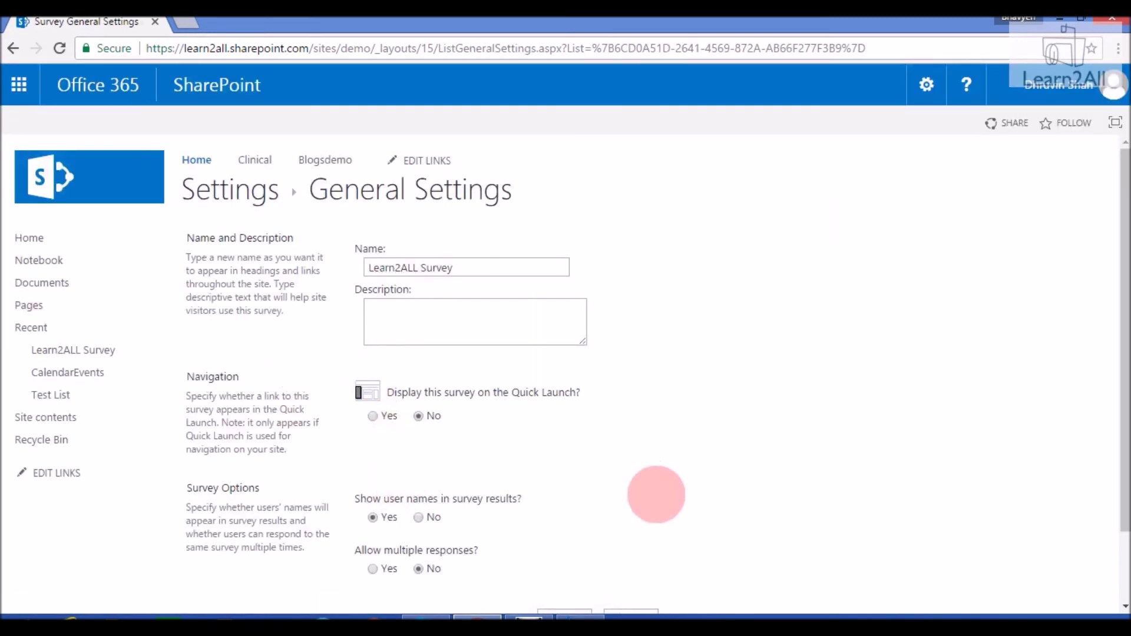
pyautogui.scroll(-1, 655, 494)
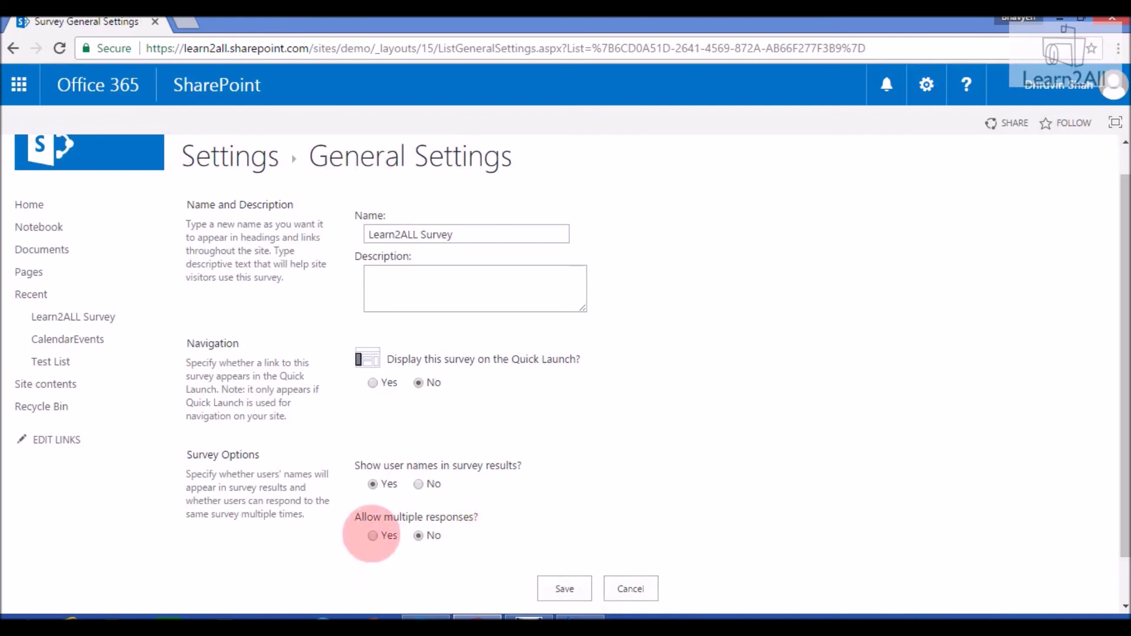
pyautogui.click(372, 535)
pyautogui.click(565, 589)
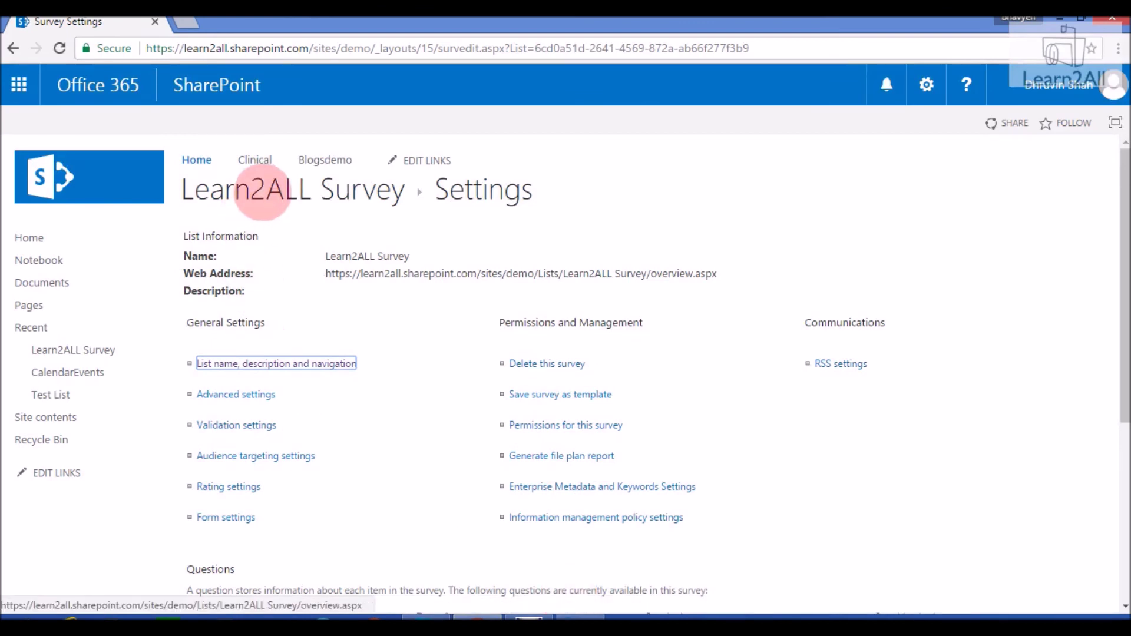
# Go back to the Learn2ALL Survey overview and start a new response
pyautogui.click(262, 192)
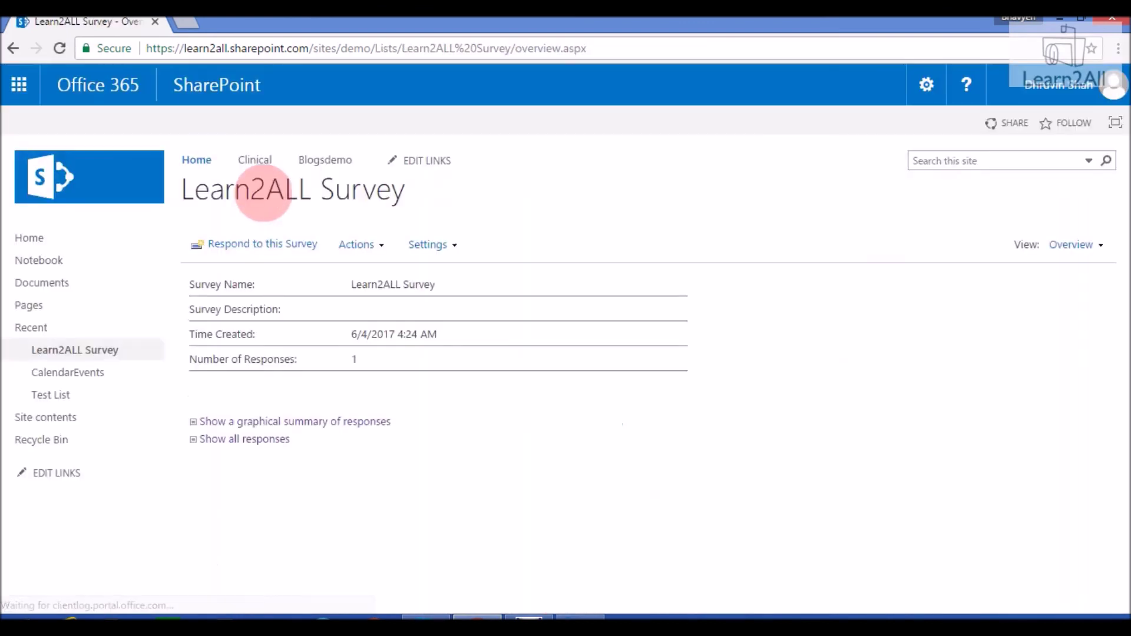
pyautogui.click(274, 244)
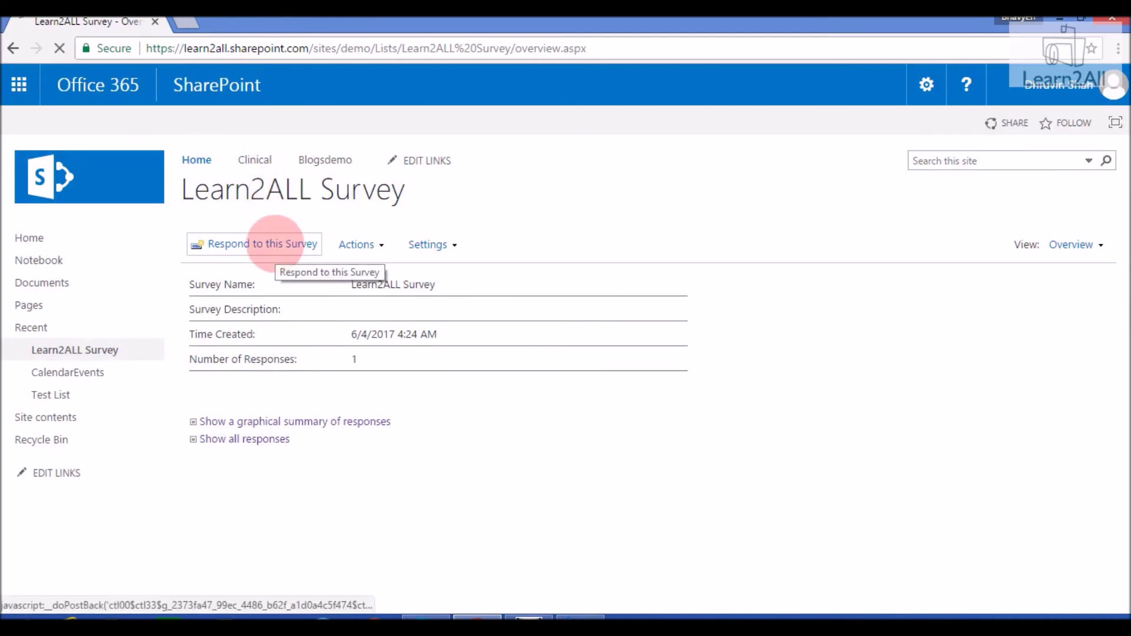